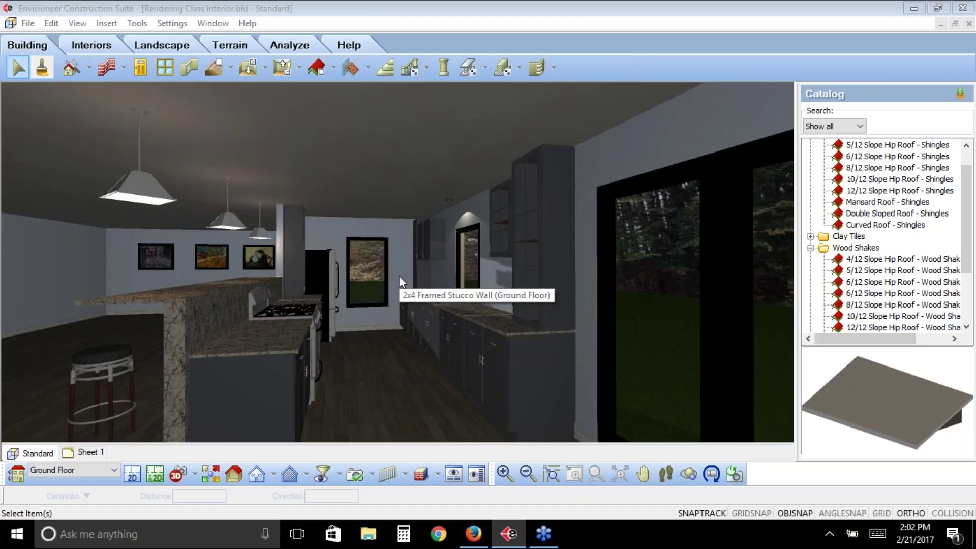
Step: Switch the nearest pendant light above the counter off and back on
left_click(151, 193)
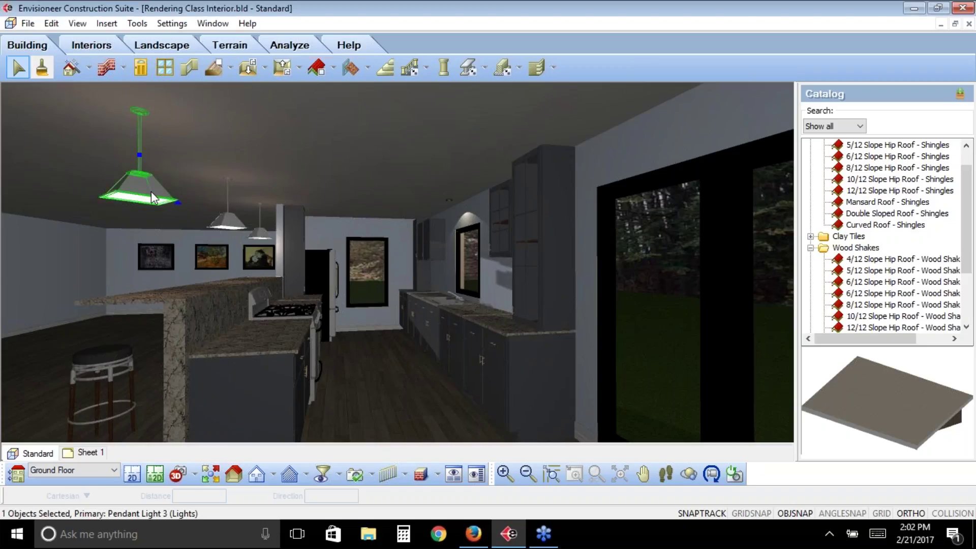
right_click(152, 193)
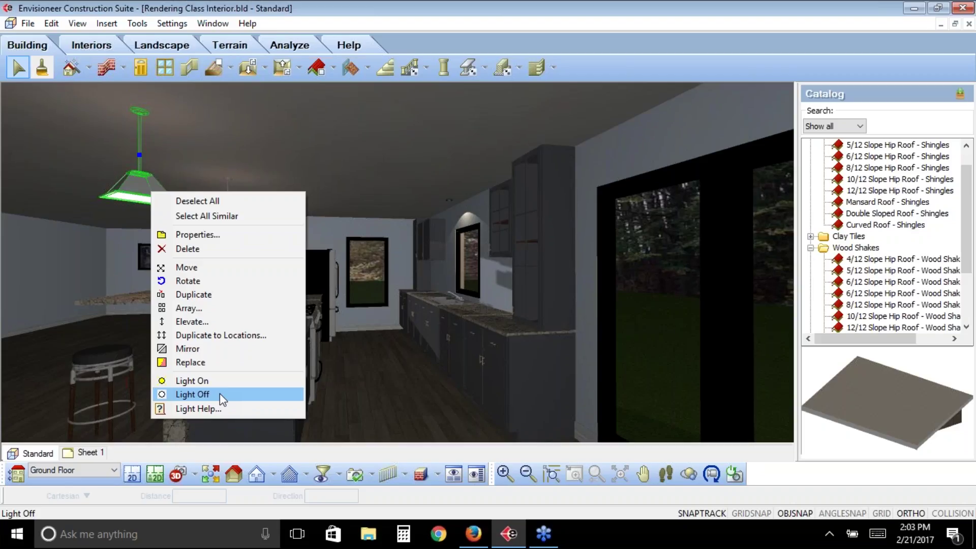
left_click(191, 395)
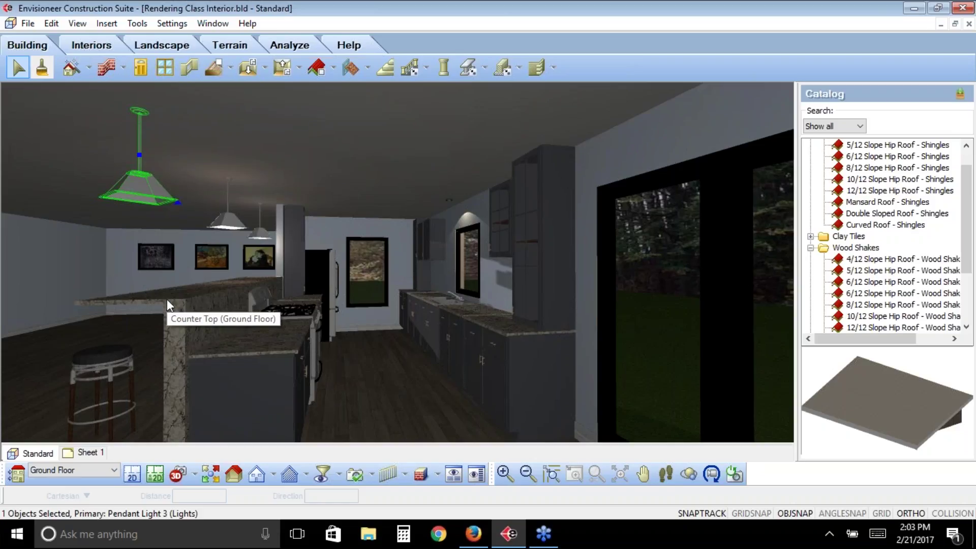
right_click(144, 188)
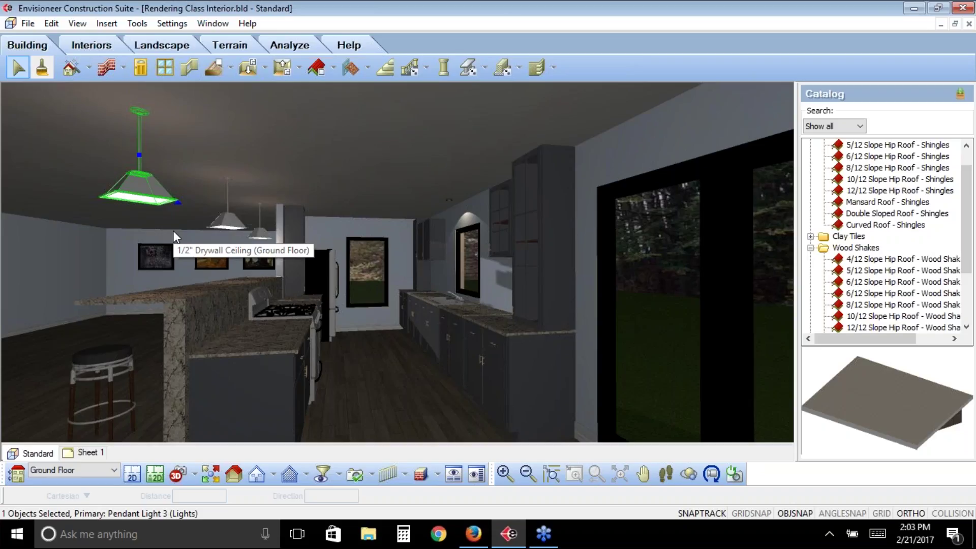
Step: Open the nearest pendant's light source settings and toggle its 60w Incandescent Chandelier source off and on
right_click(148, 192)
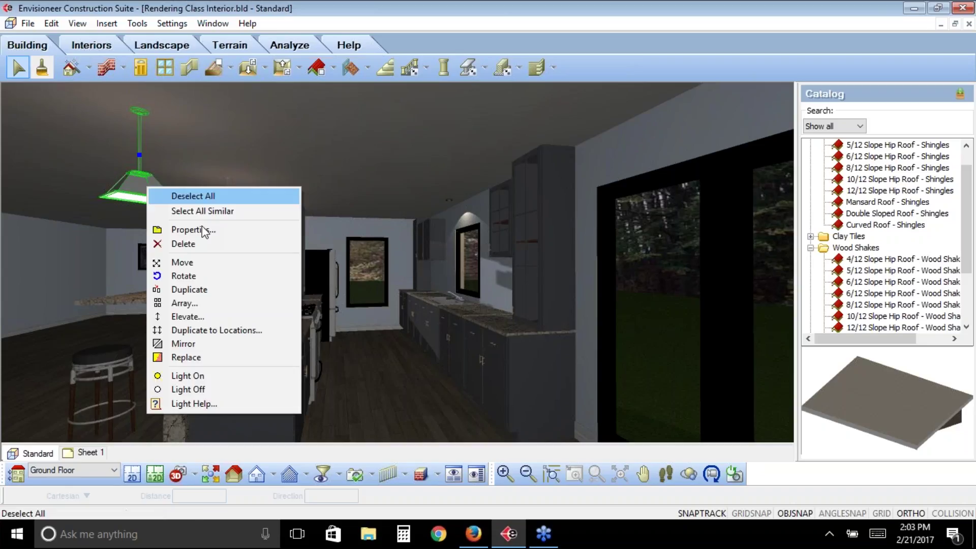
left_click(205, 229)
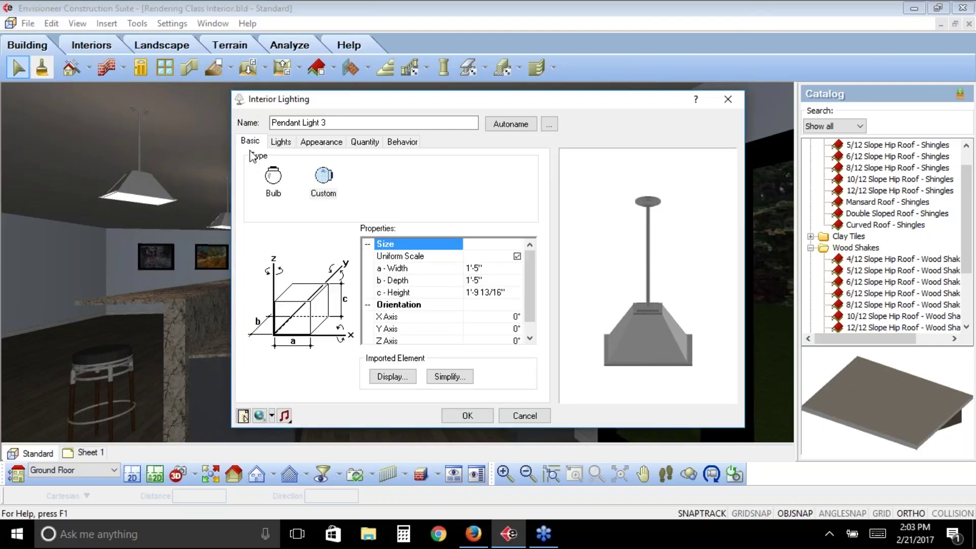
left_click(281, 142)
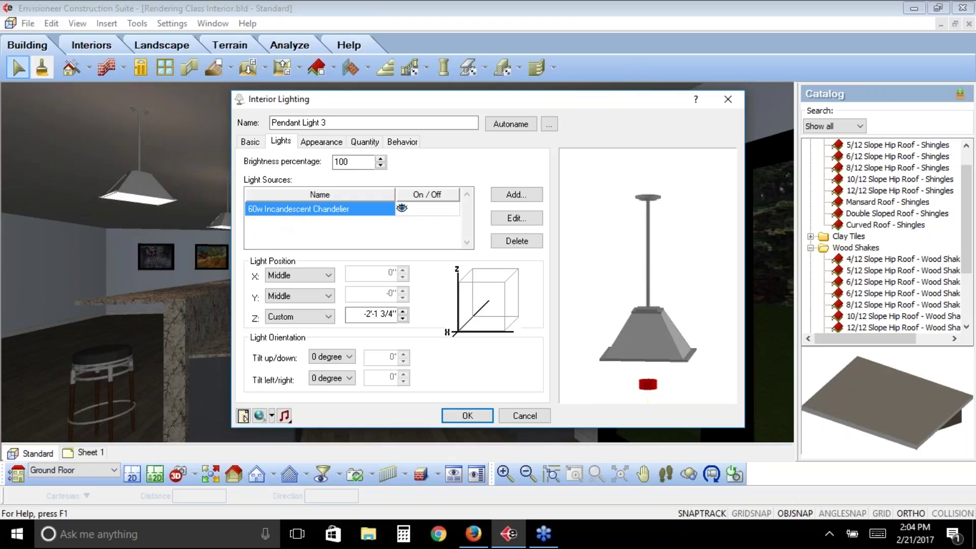
left_click(406, 211)
left_click(407, 210)
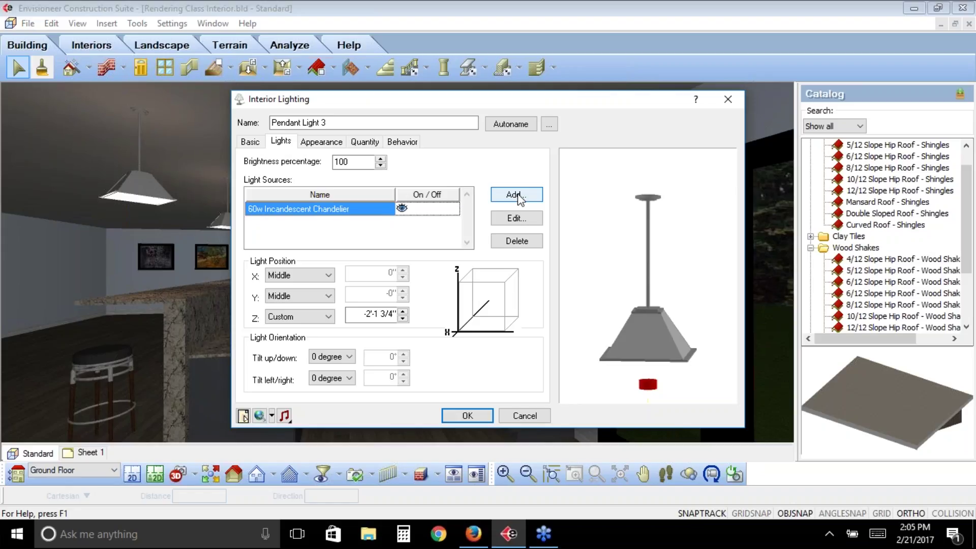
Step: Review the 60w Incandescent Chandelier's light source properties, including type, color and cast shadow, and cancel out of the light source library
left_click(513, 221)
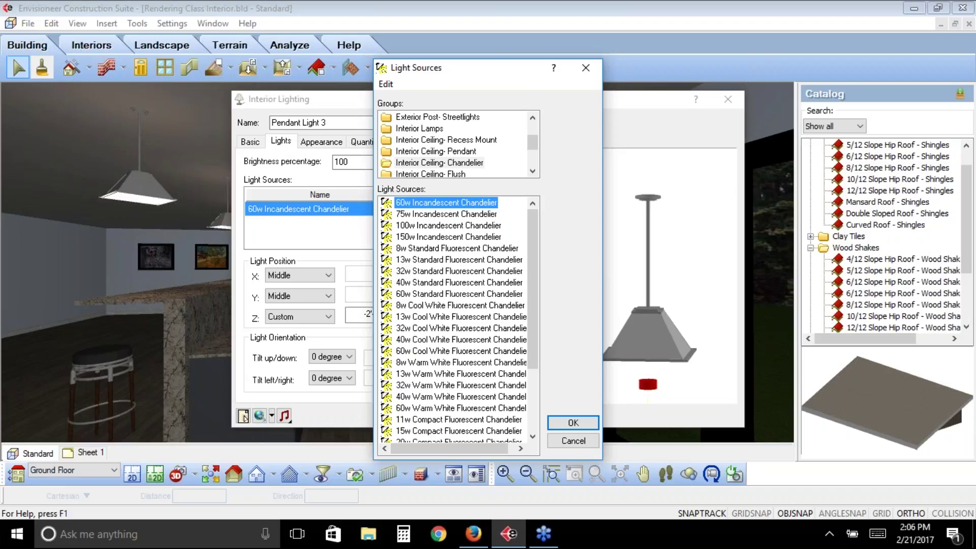
right_click(431, 209)
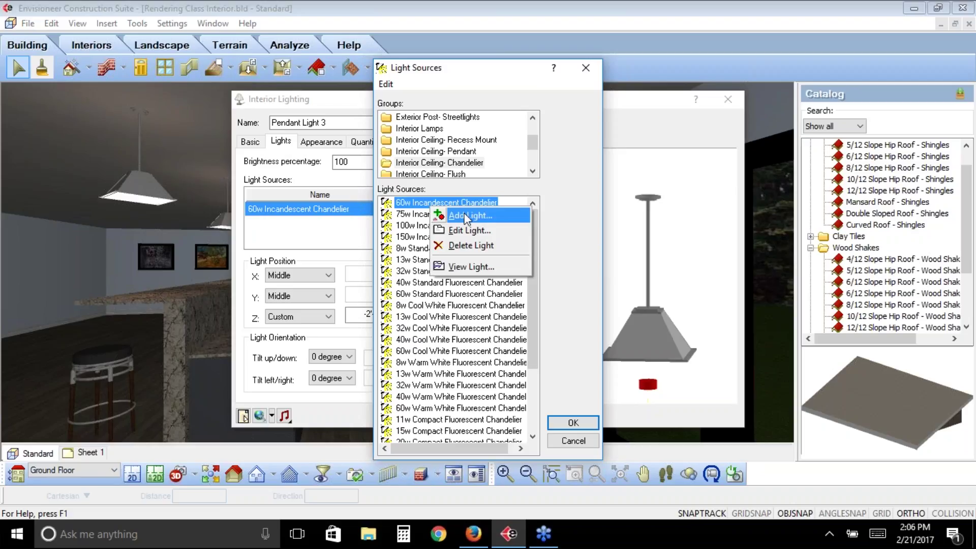
left_click(408, 207)
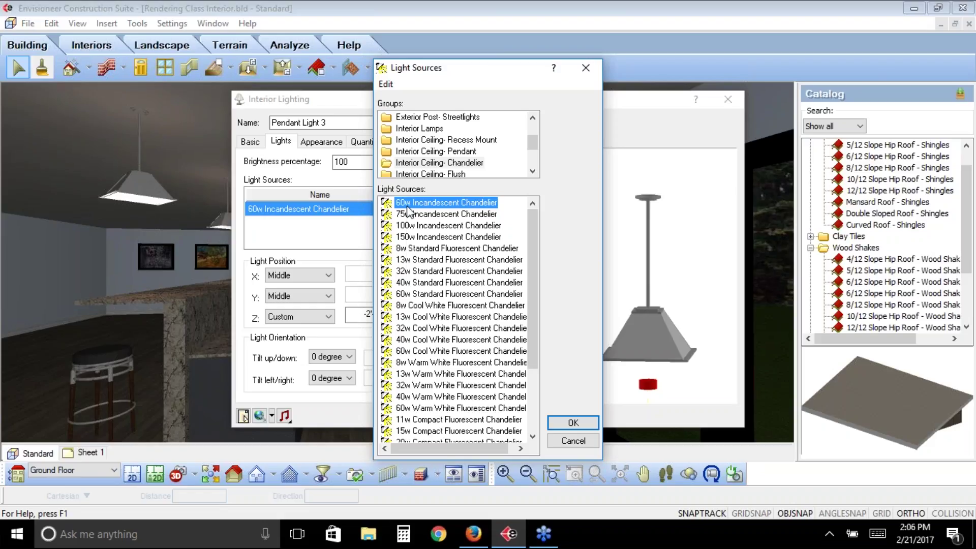
right_click(408, 210)
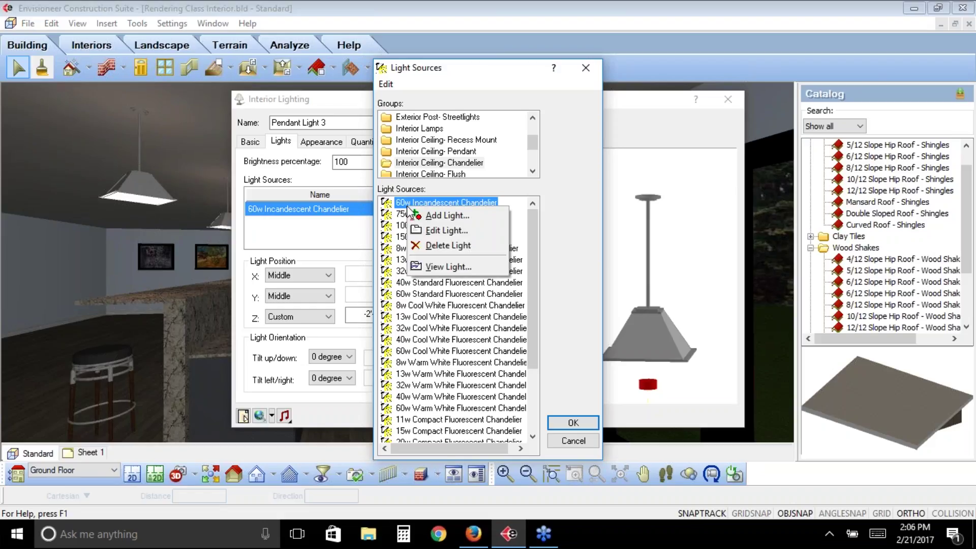
left_click(452, 230)
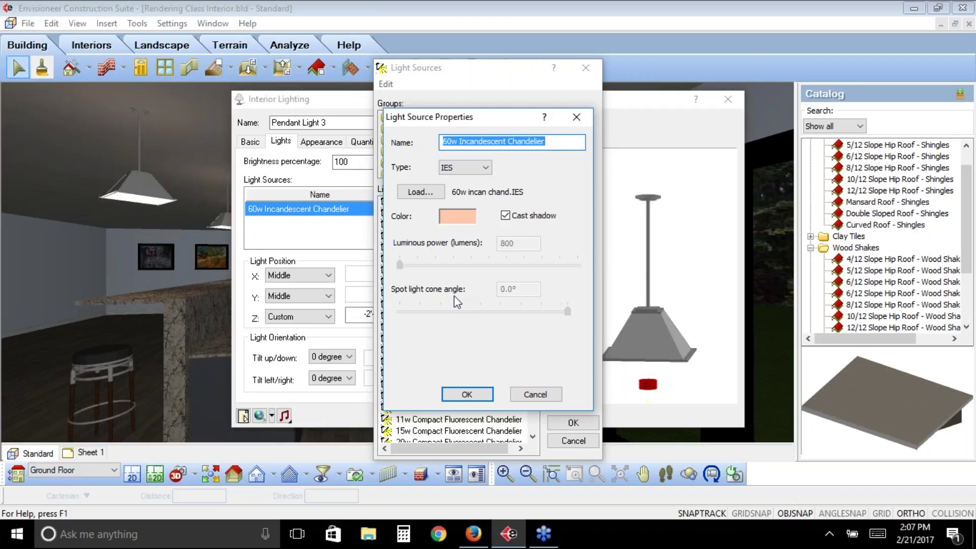
left_click(534, 394)
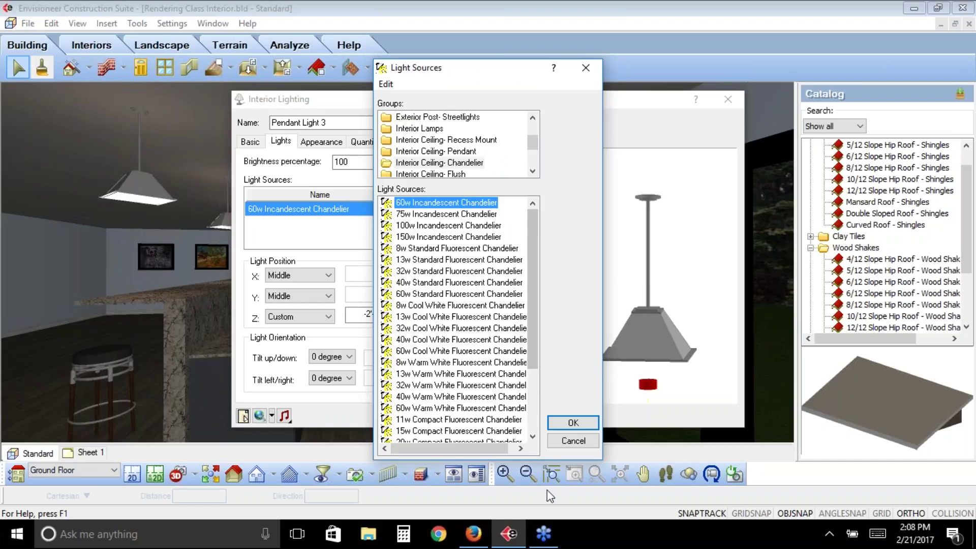
left_click(572, 441)
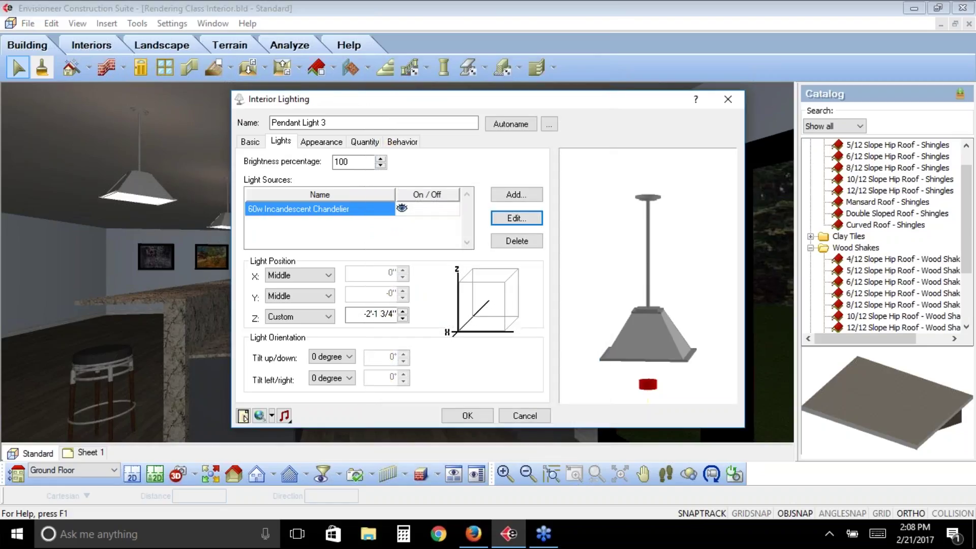
Step: Examine the pendant's preview and the available tilt up/down and left/right angles, and close its properties without saving
left_click(278, 143)
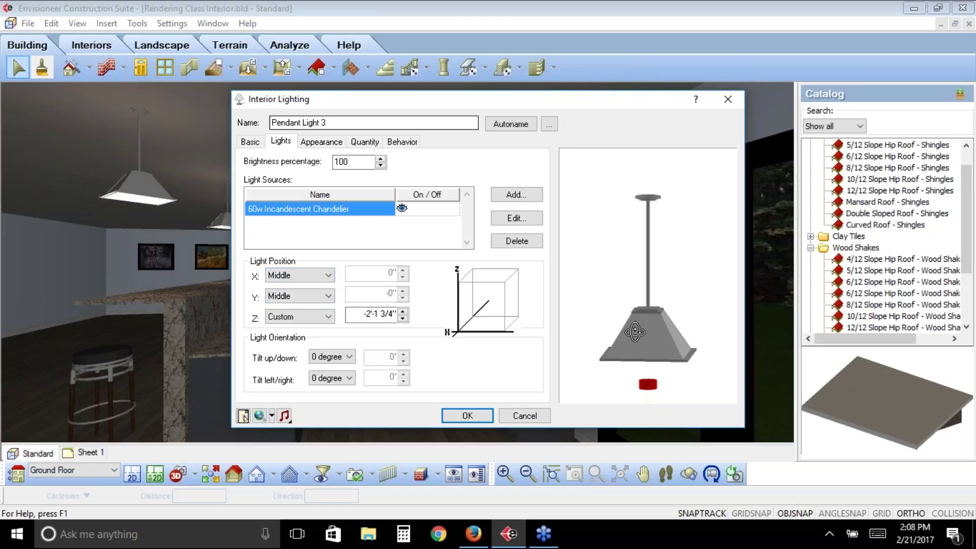
scroll(638, 333, "up", 1)
scroll(642, 333, "down", 1)
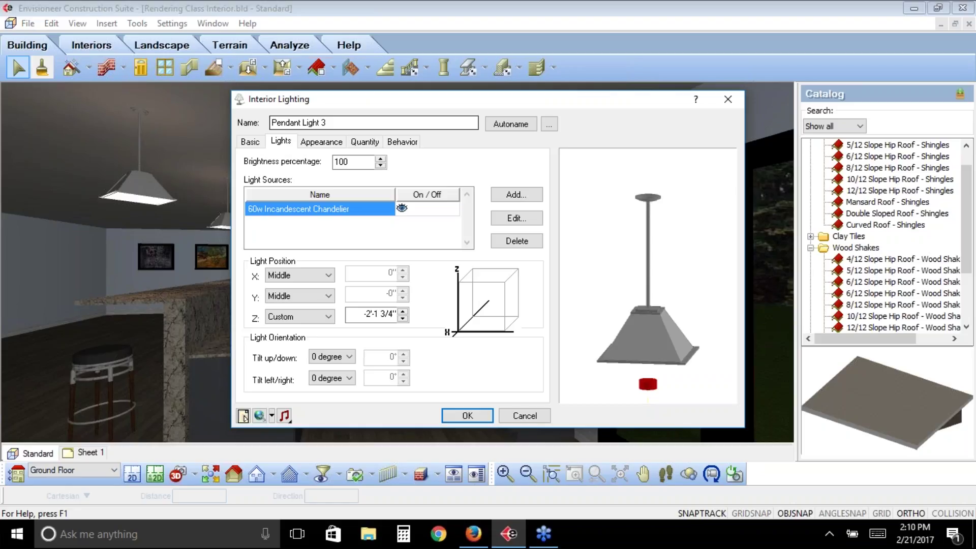
left_click(347, 358)
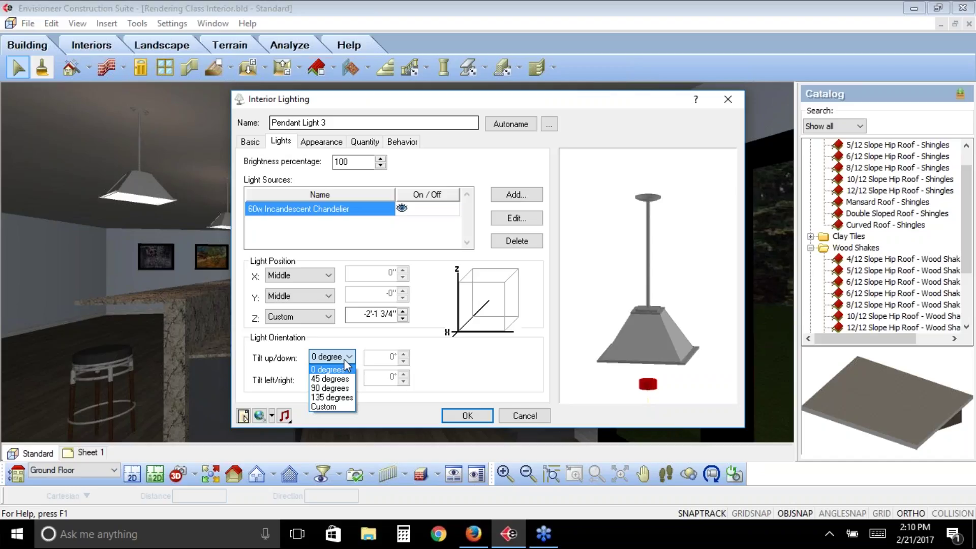
left_click(288, 366)
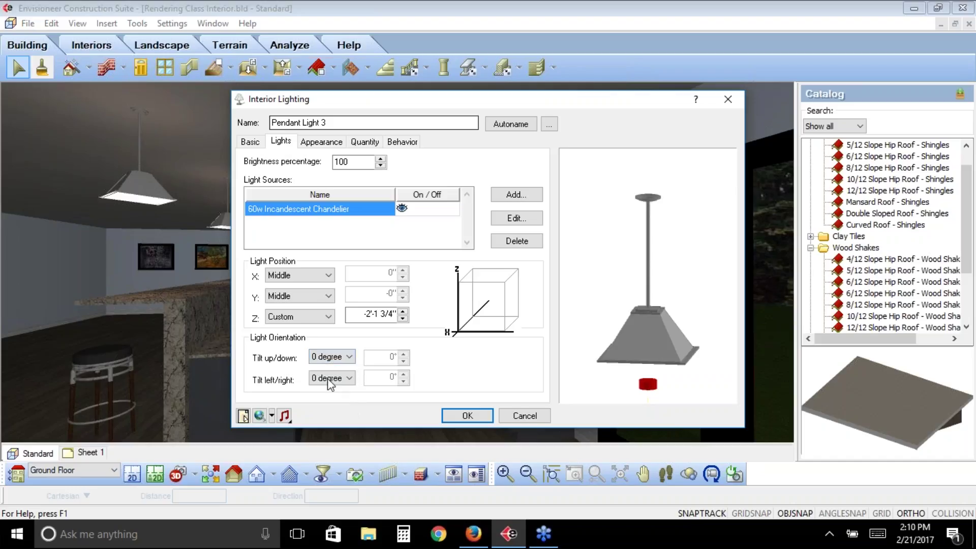
left_click(331, 379)
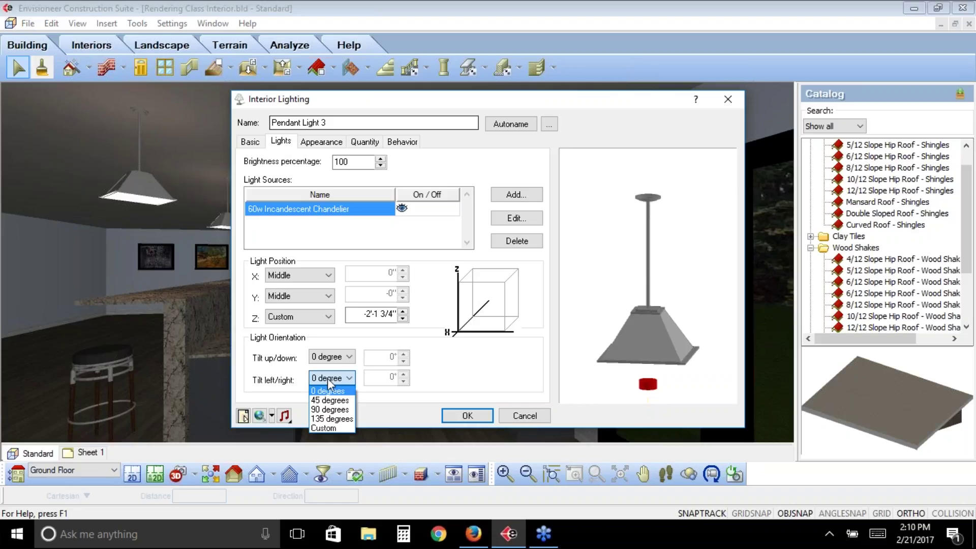
left_click(281, 346)
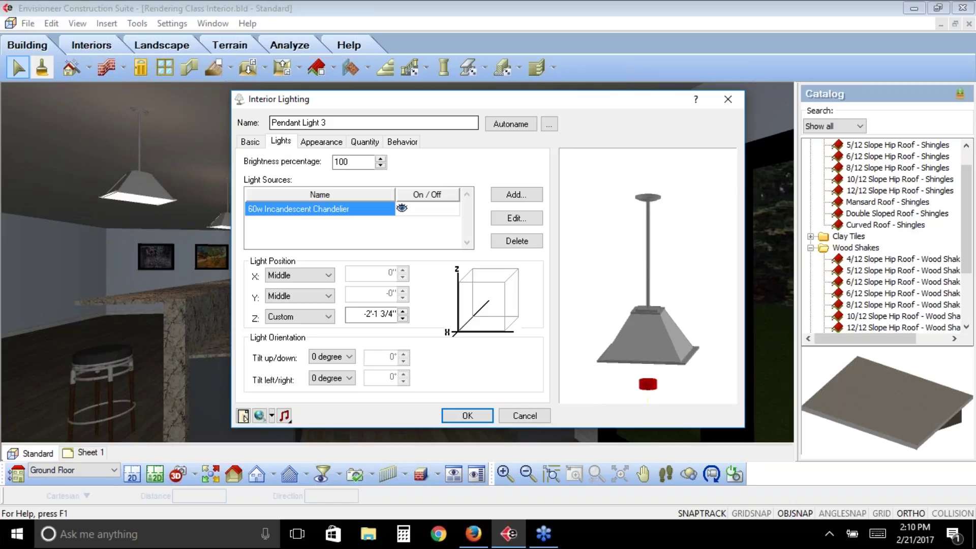
left_click(524, 416)
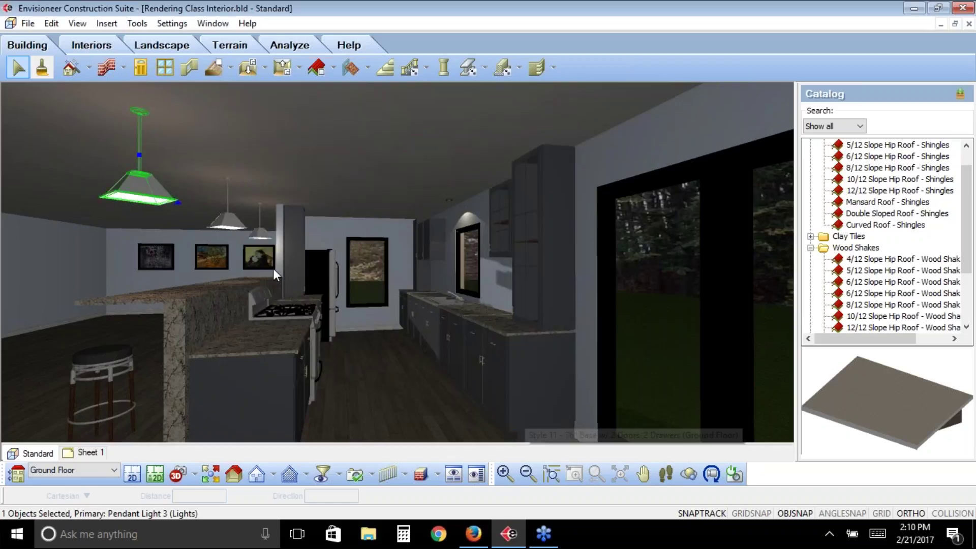
left_click(233, 215)
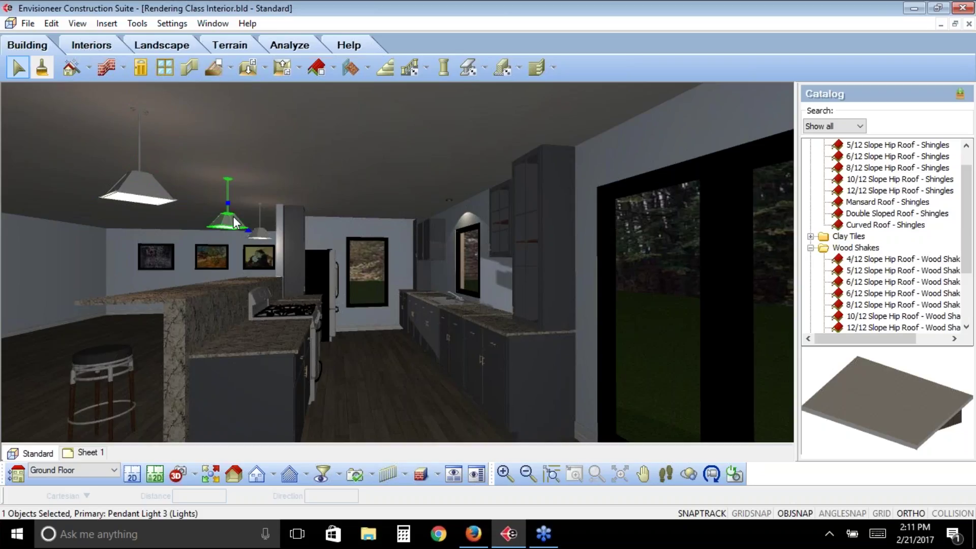
left_click(447, 204)
right_click(446, 202)
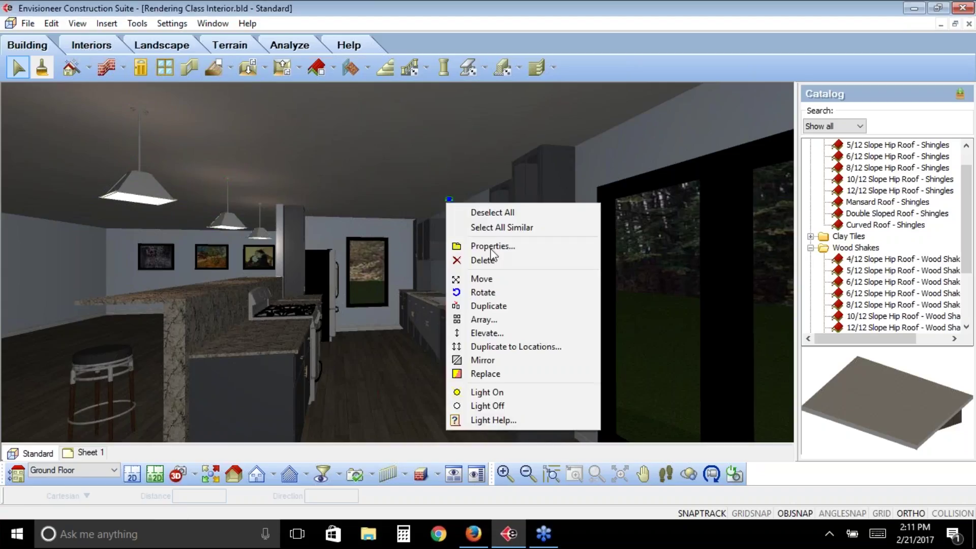
left_click(594, 57)
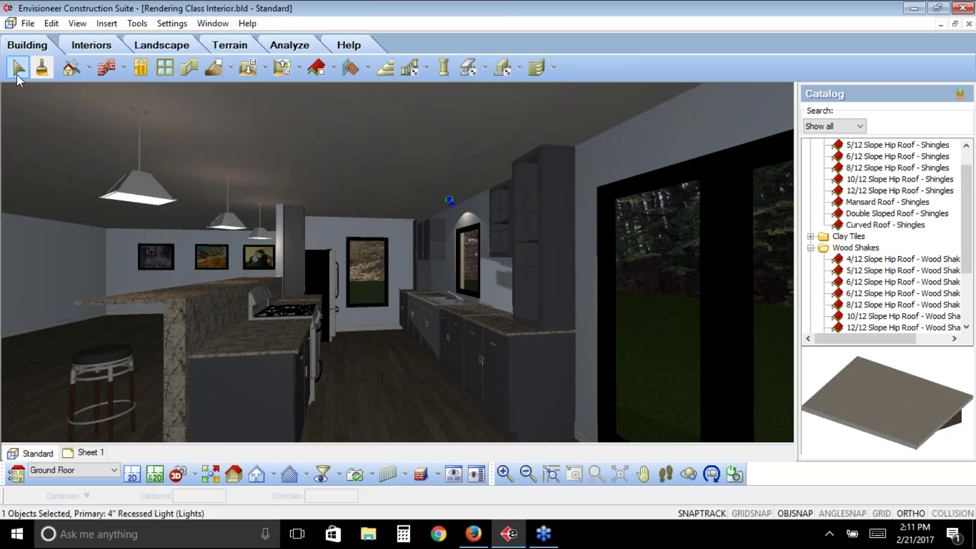
Step: Display the kitchen model in the Realistic view mode
left_click(437, 473)
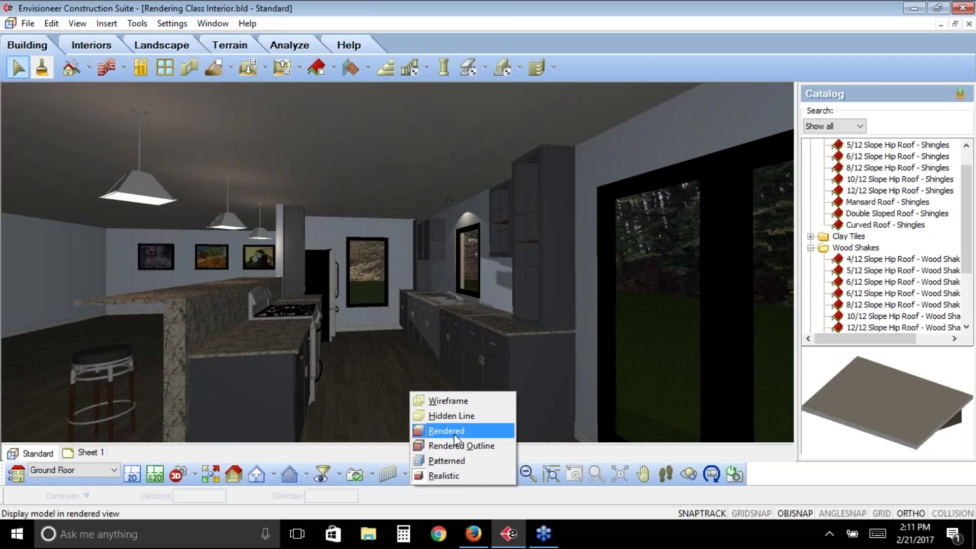
left_click(456, 476)
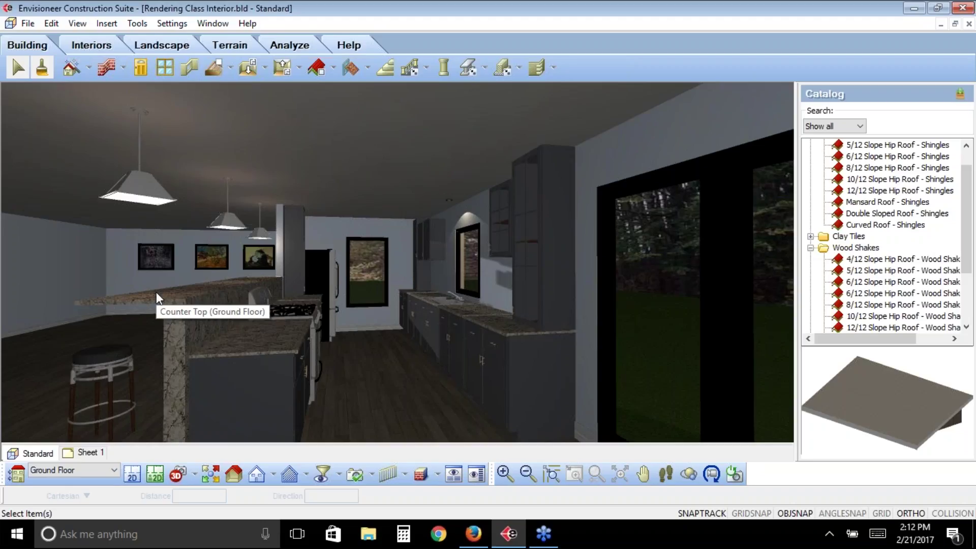
Step: Open the scene properties and set the sky setting to Clear Sky
right_click(388, 237)
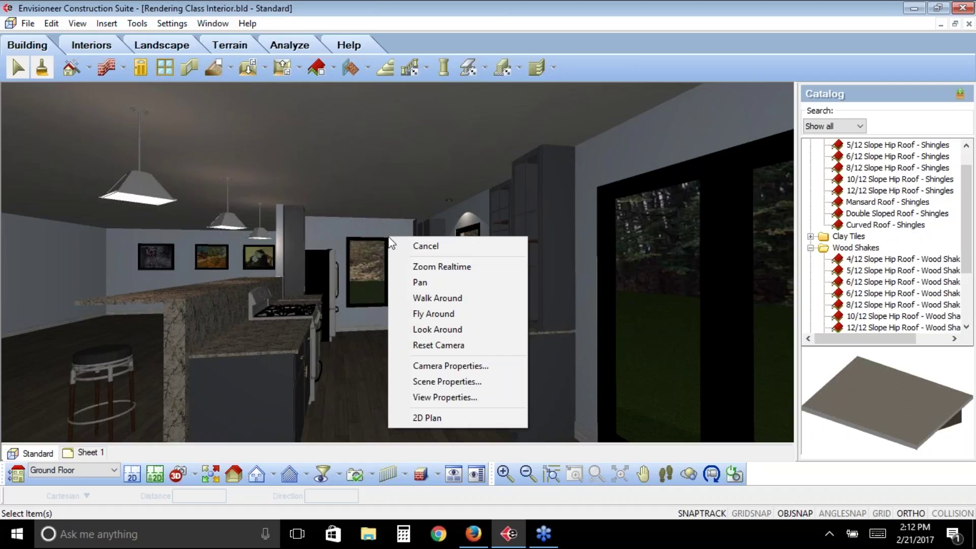
left_click(454, 382)
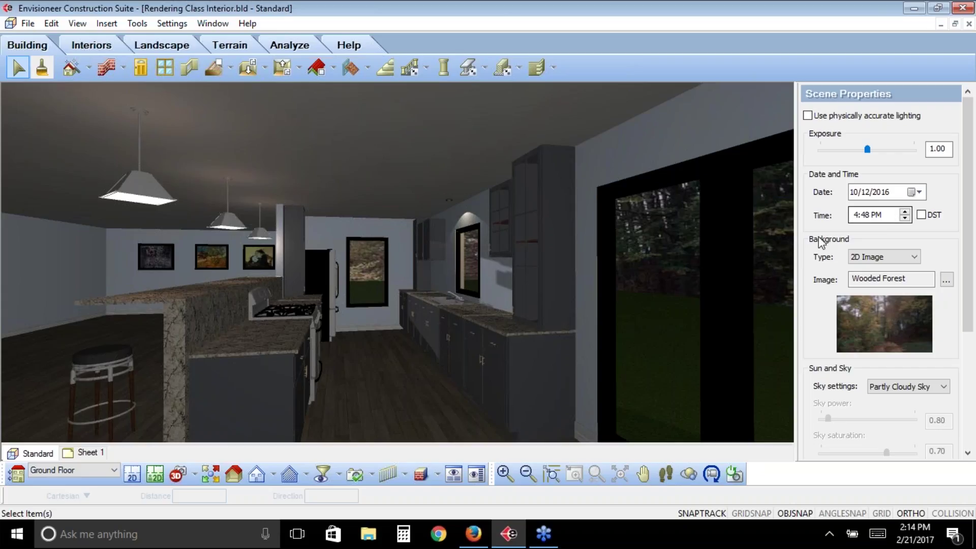
left_click(892, 391)
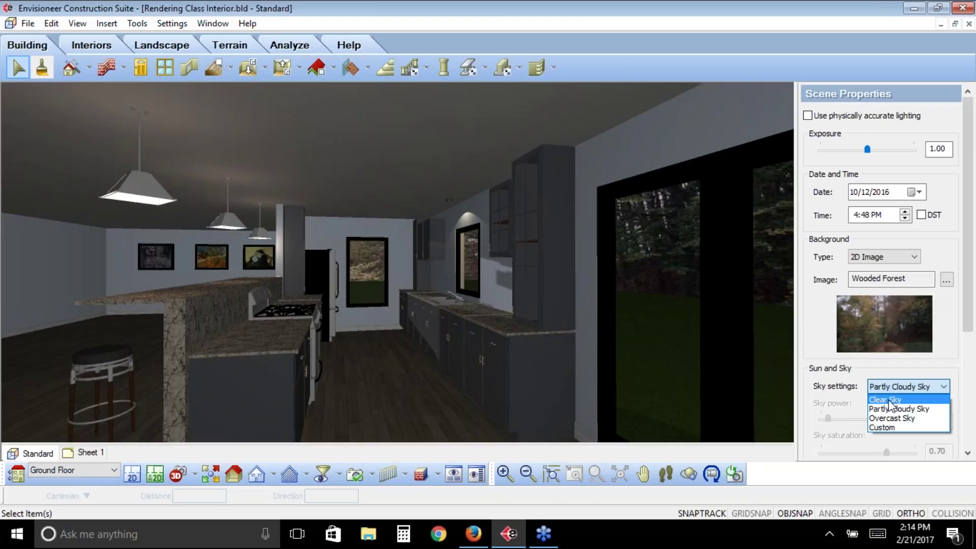
left_click(887, 399)
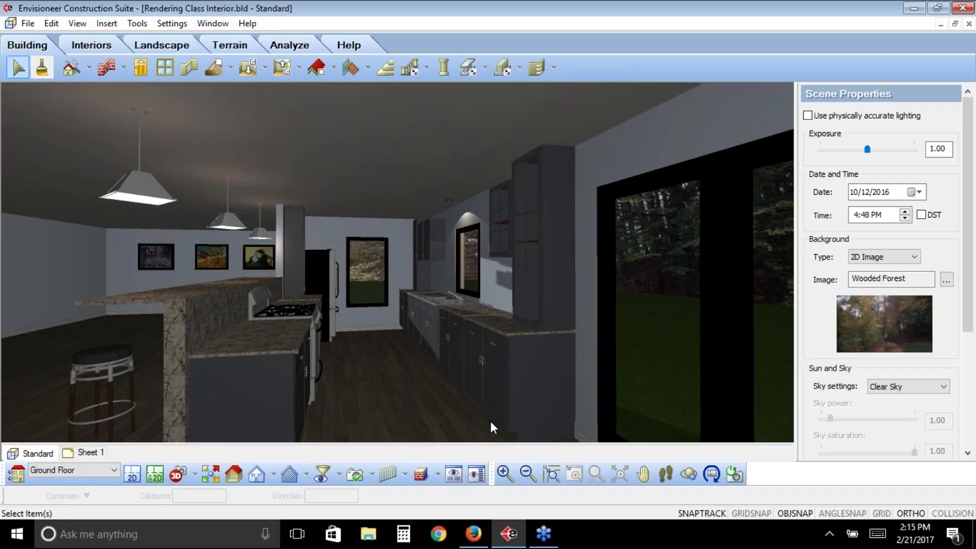
right_click(142, 184)
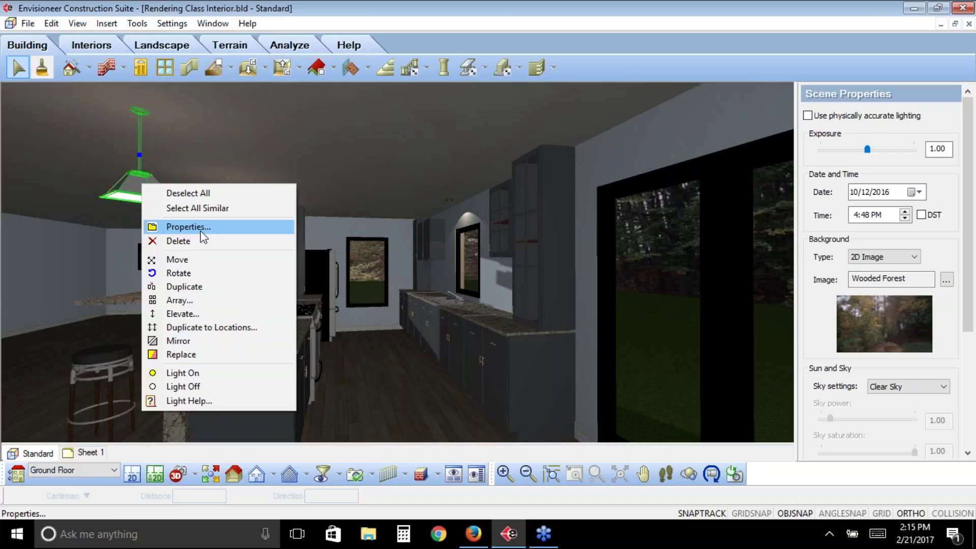
right_click(396, 171)
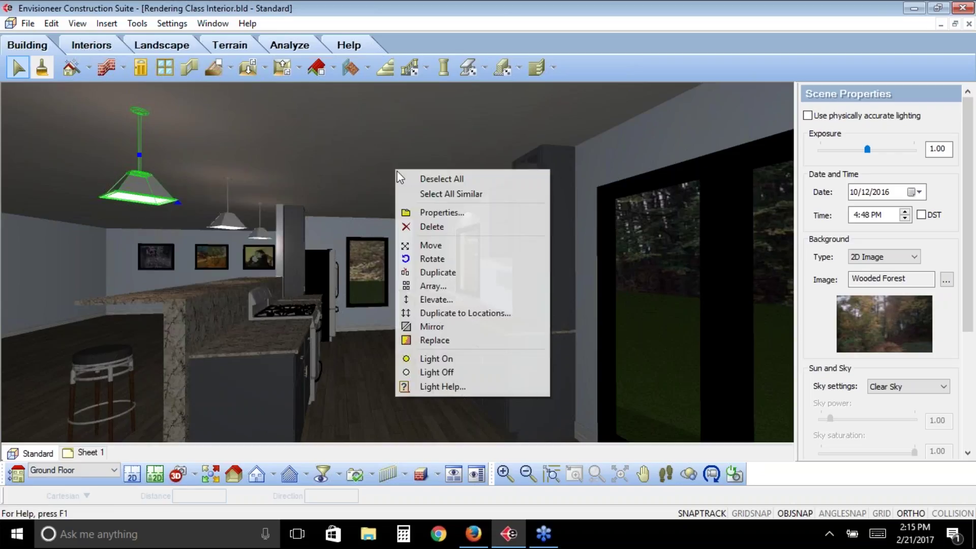
right_click(468, 109)
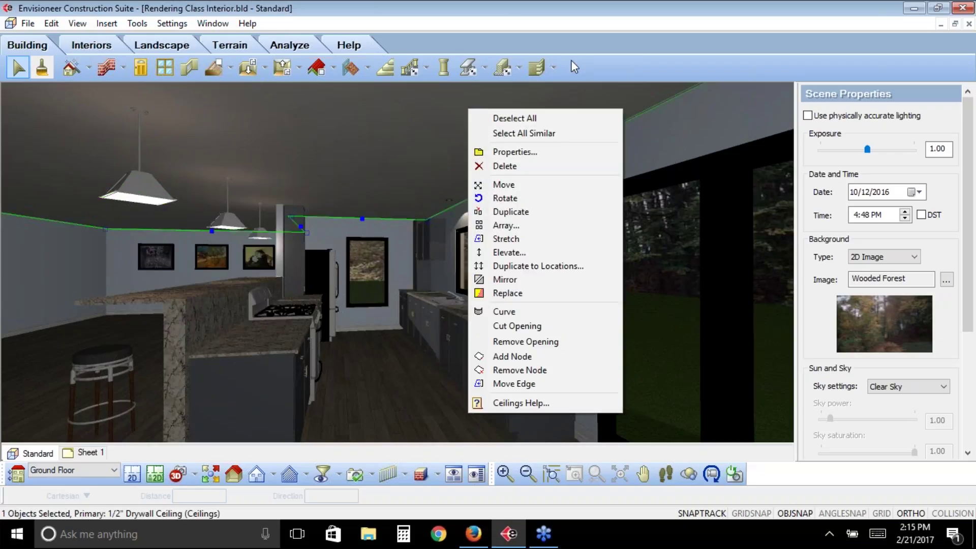
left_click(549, 38)
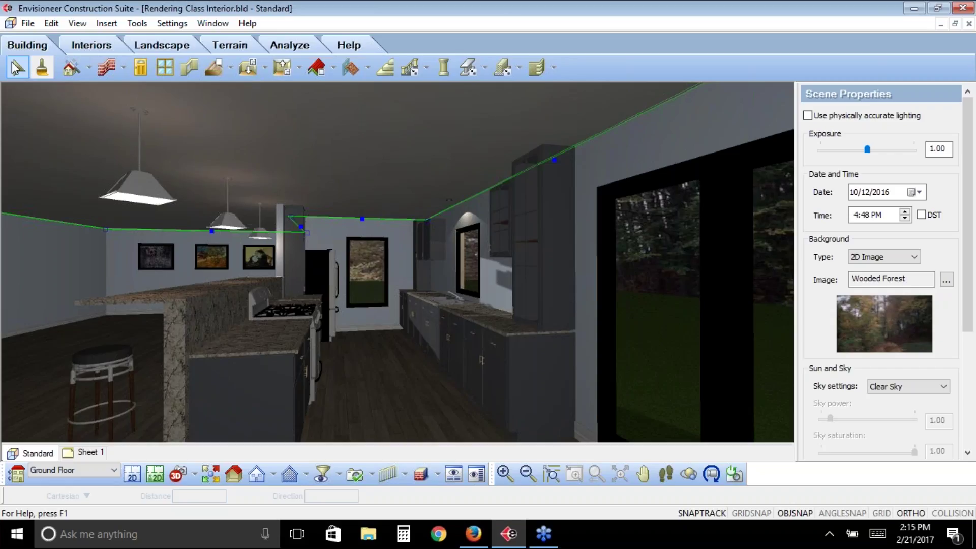
right_click(404, 195)
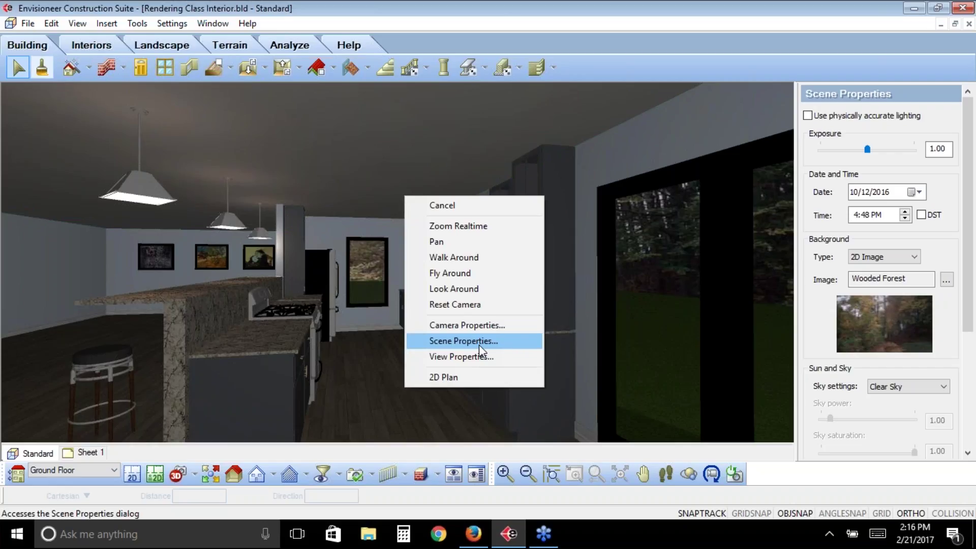
left_click(629, 62)
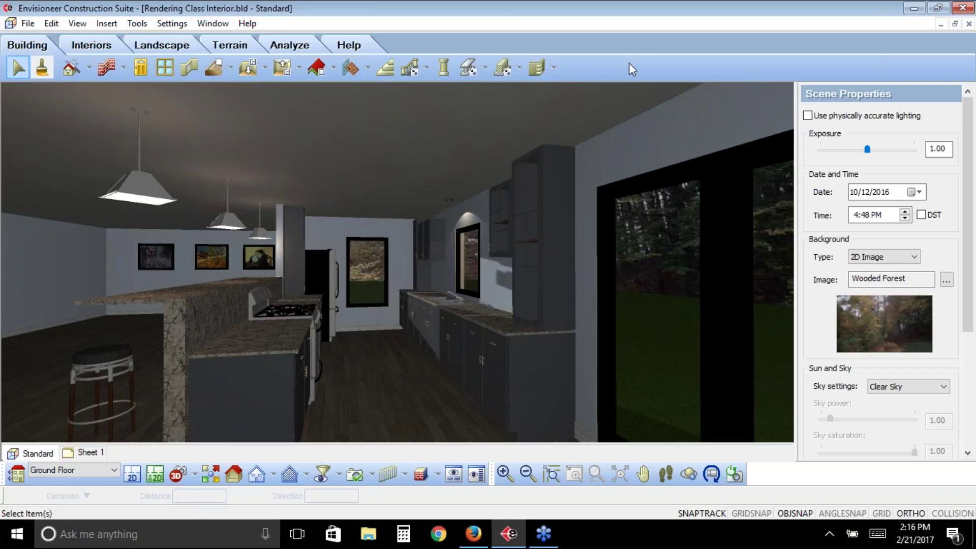
Step: Sample the base cabinet's material and open ASHLAND SLATE-1608 for editing with its rendering effect settings details displayed
left_click(41, 70)
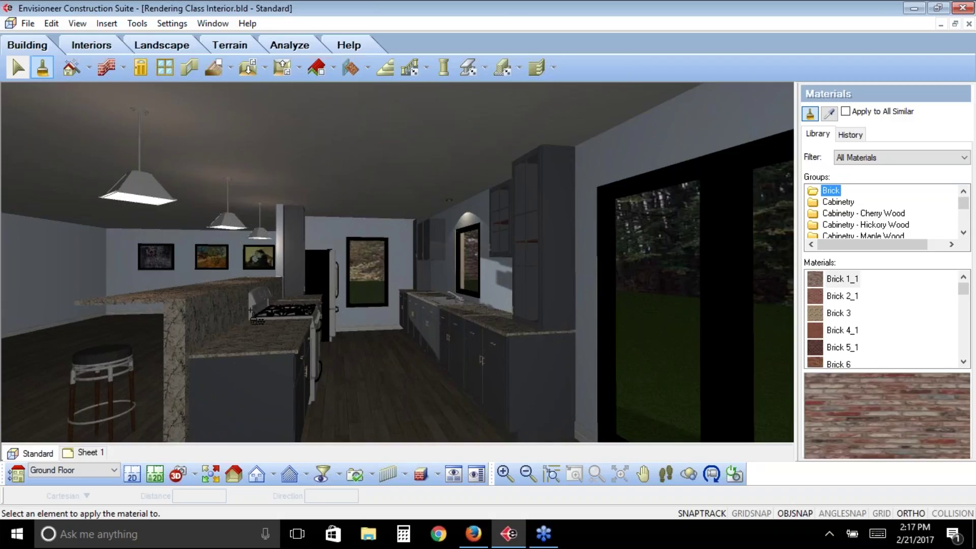
left_click(829, 122)
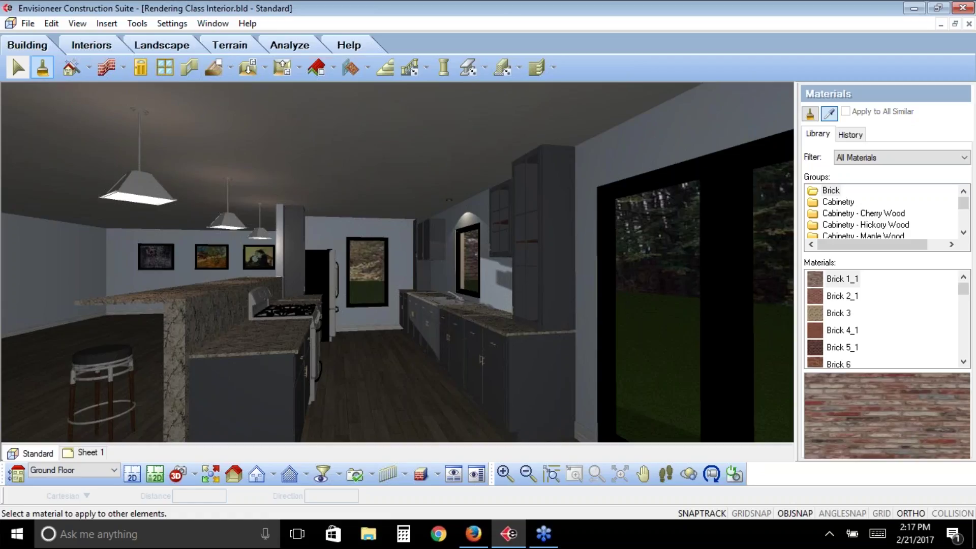
left_click(543, 378)
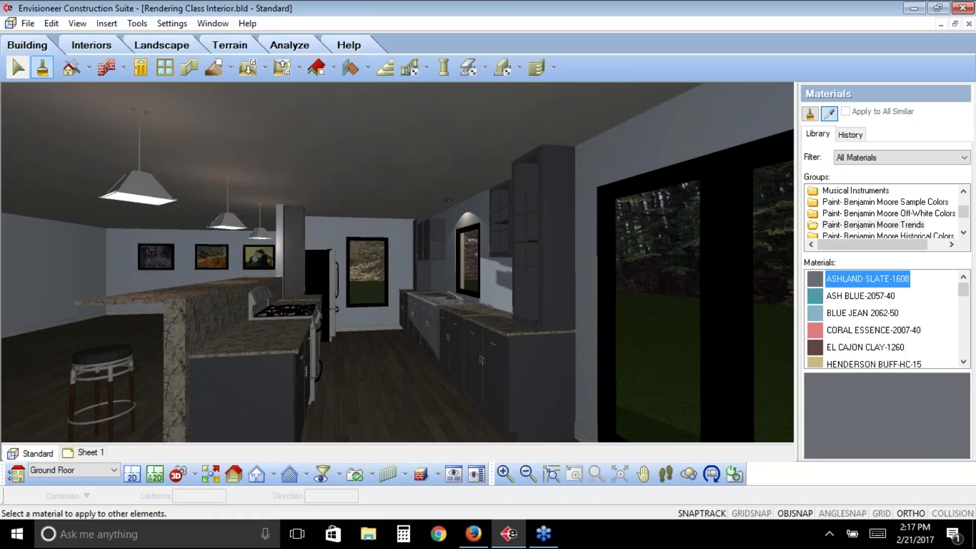
right_click(849, 280)
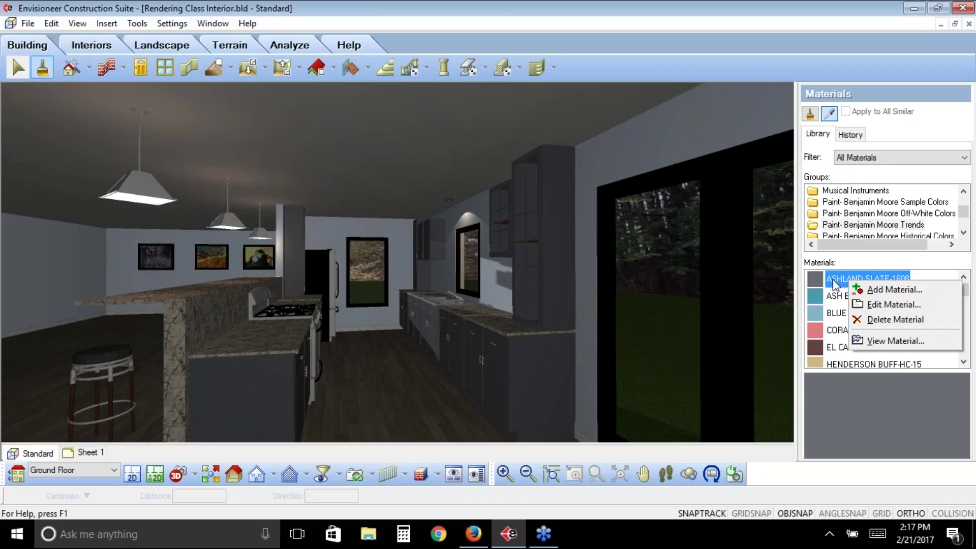
left_click(890, 306)
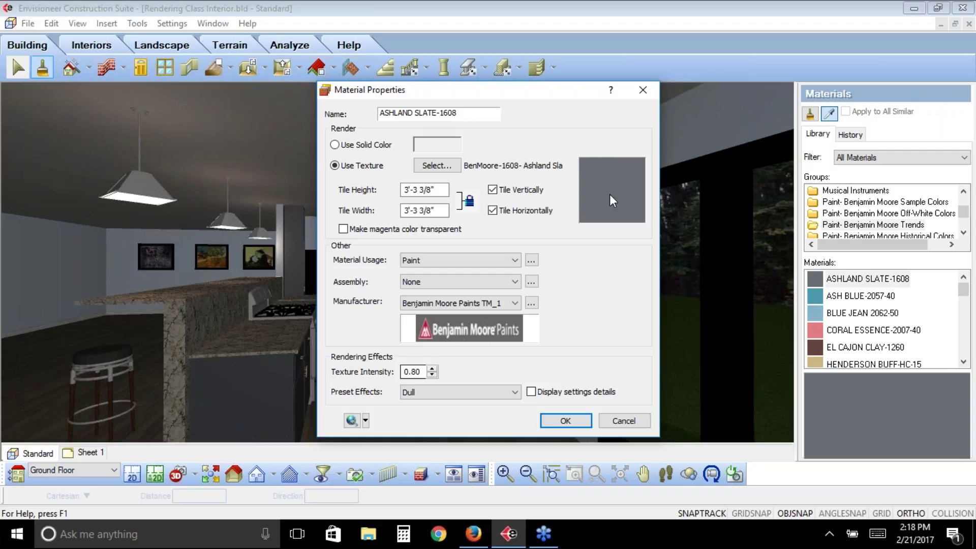
left_click(531, 392)
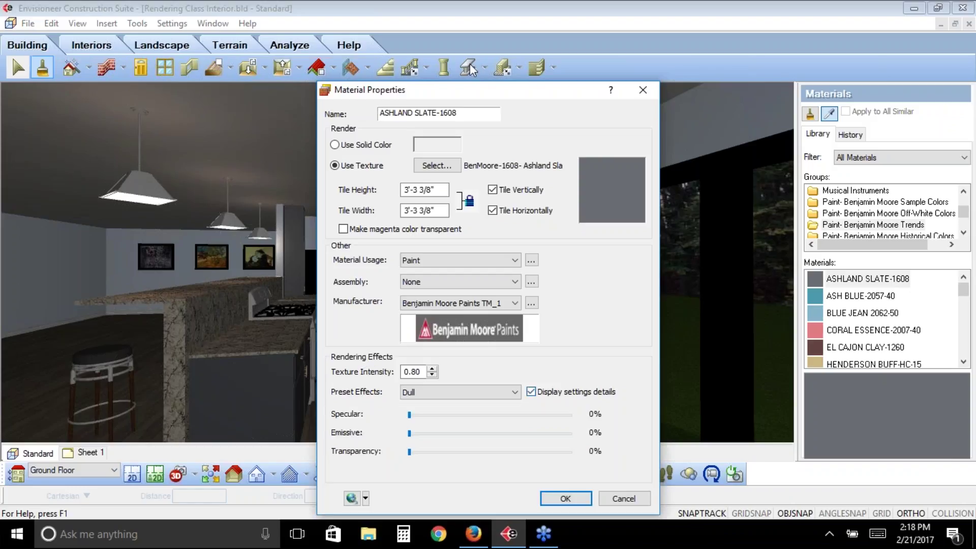
left_click_drag(481, 92, 468, 37)
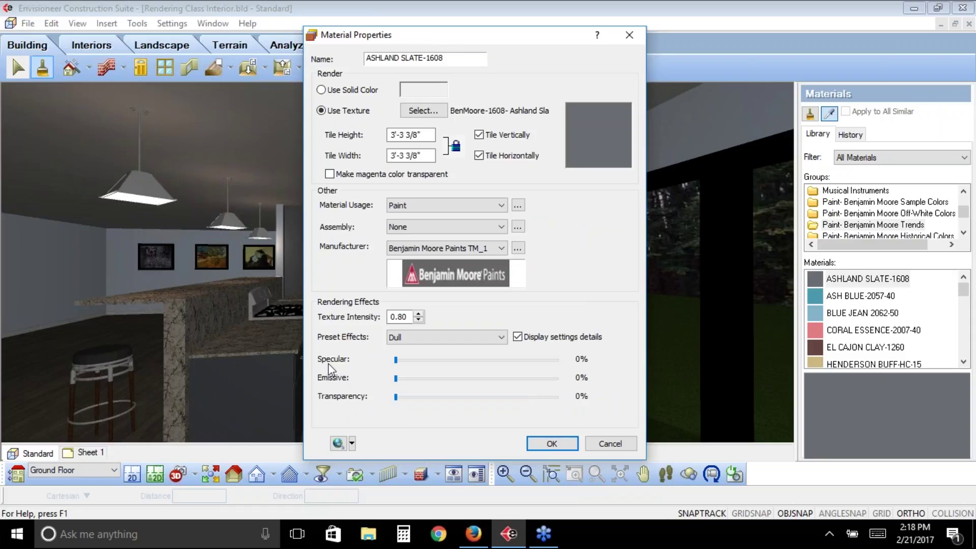
Step: Try different specular and emissive levels for the ASHLAND SLATE-1608 paint and cancel its material properties
left_click(539, 361)
left_click(538, 361)
left_click(540, 367)
left_click(445, 360)
left_click(436, 365)
left_click(421, 361)
left_click_drag(401, 362, 421, 374)
left_click_drag(420, 360, 382, 368)
left_click(421, 379)
left_click(395, 378)
left_click(610, 444)
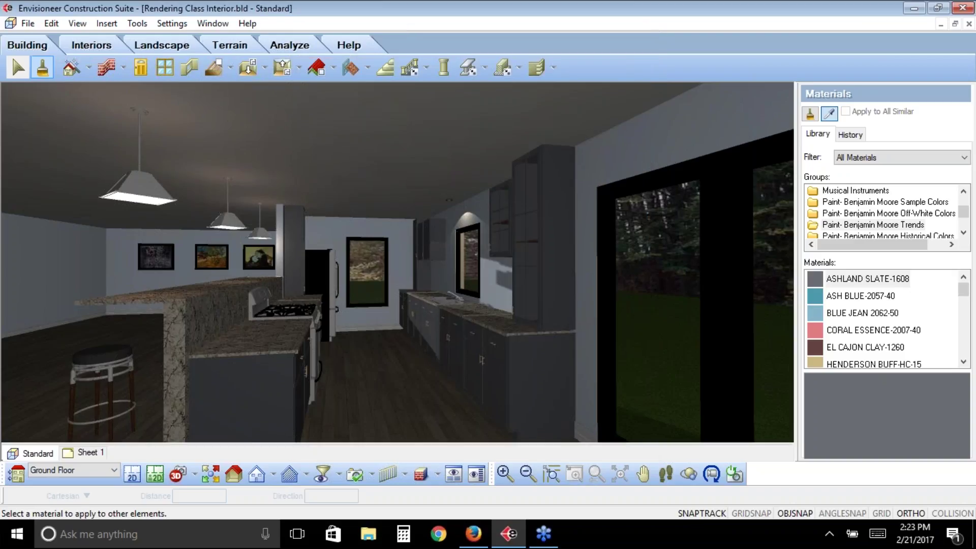
Step: Sample the countertop's material beside the range and select Countertop 25 in the Countertops - Hard Surface group
left_click(830, 115)
left_click(257, 337)
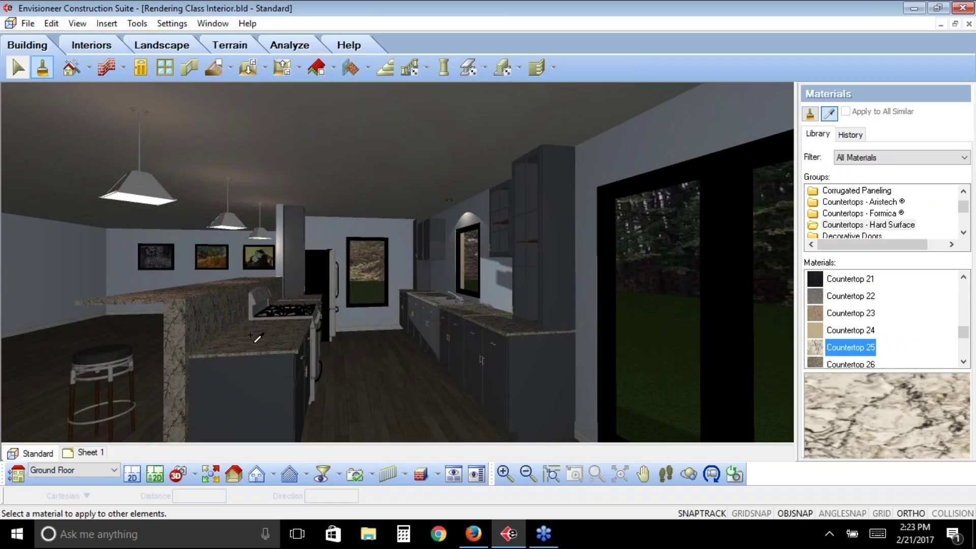
left_click(850, 226)
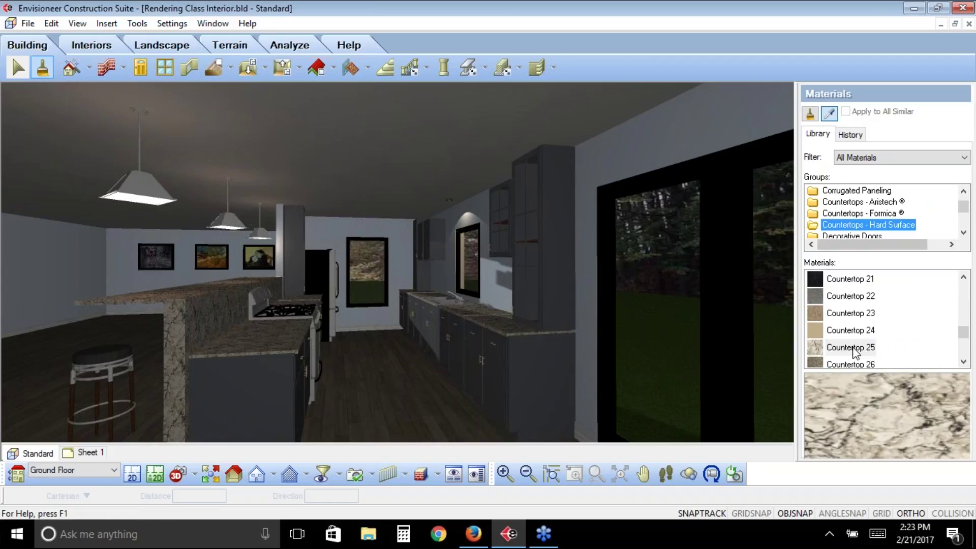
left_click(854, 348)
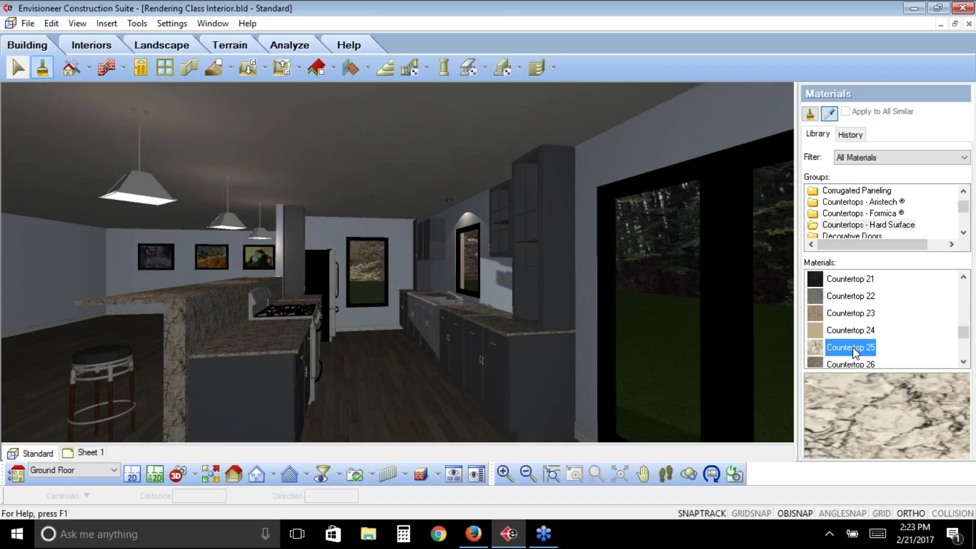
Step: Edit the Countertop 25 material with its settings details displayed and set its specular effect to 8%
right_click(853, 349)
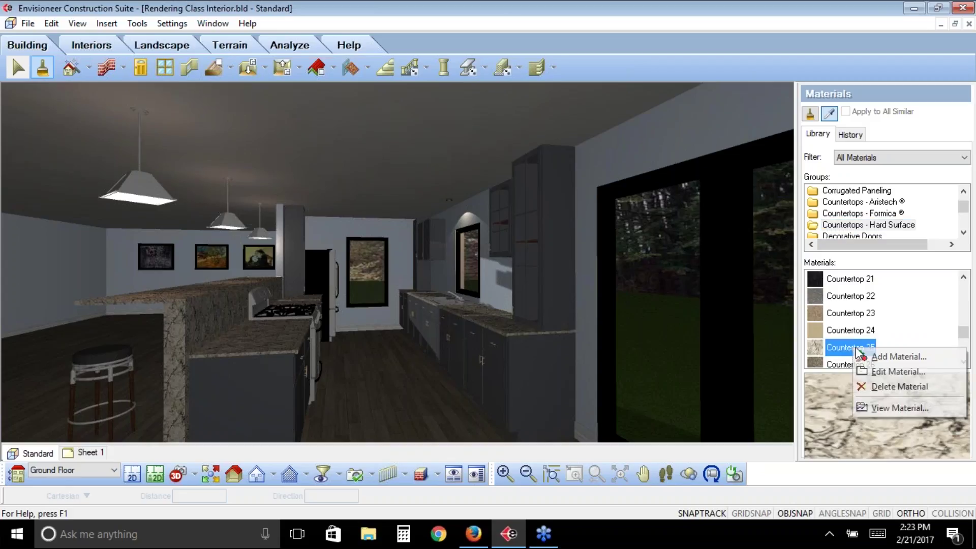
left_click(881, 373)
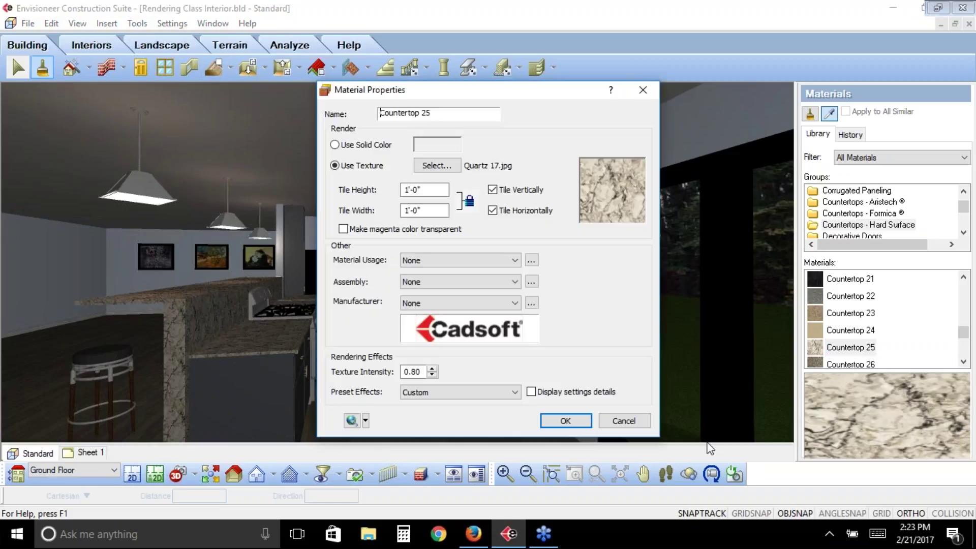
left_click(530, 391)
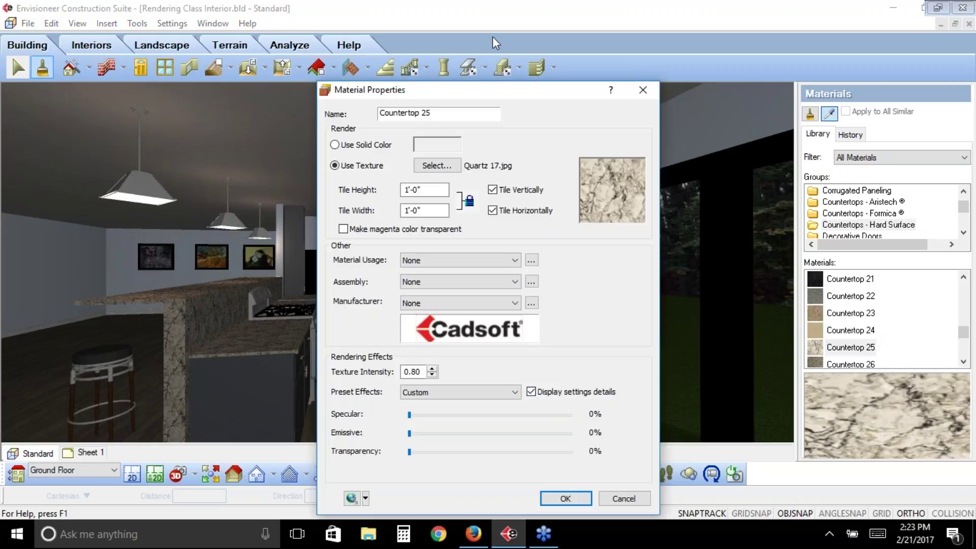
left_click(415, 362)
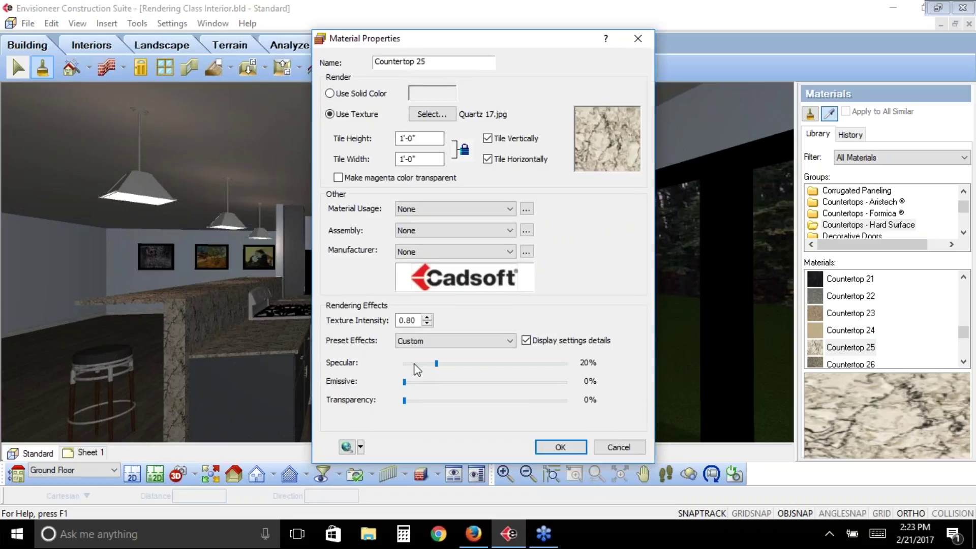
left_click(422, 364)
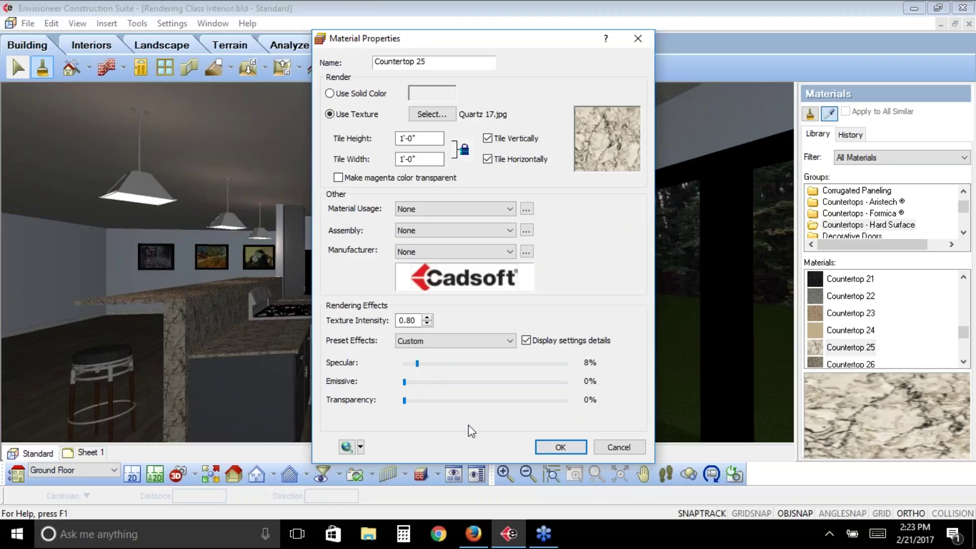
left_click(568, 445)
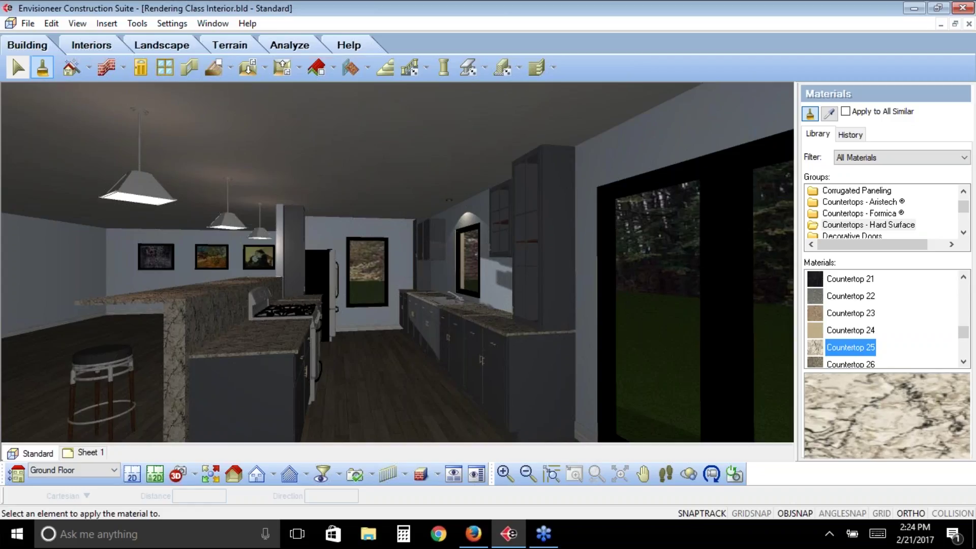
Step: Open the 3D RealView options, compare the ray trace quality levels, and choose Level 1 - Lowest (fastest)
left_click(78, 23)
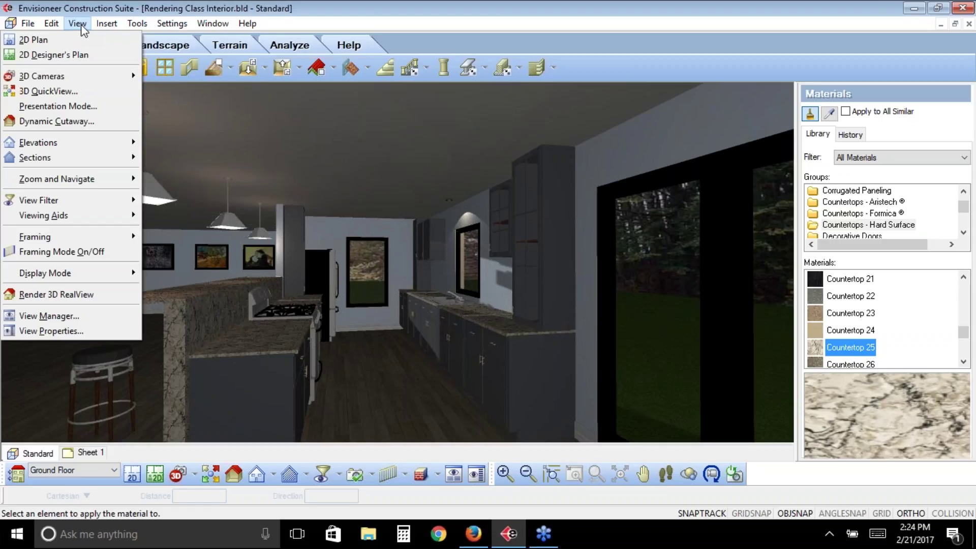
left_click(64, 297)
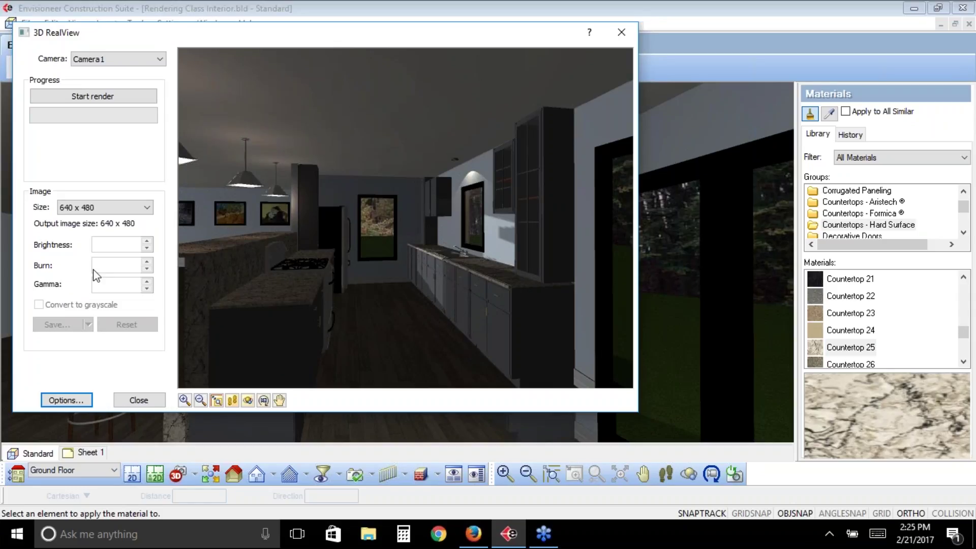
left_click(62, 401)
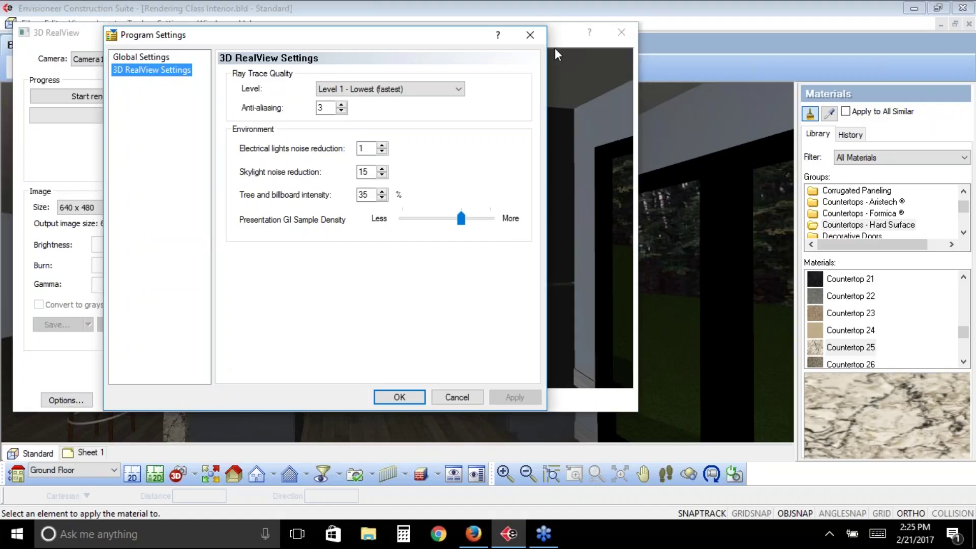
left_click(459, 91)
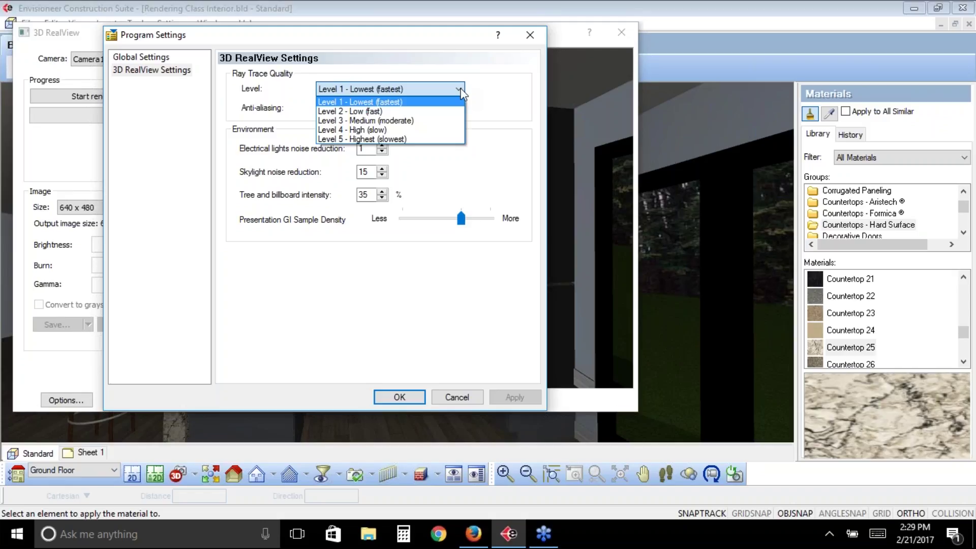
left_click(429, 102)
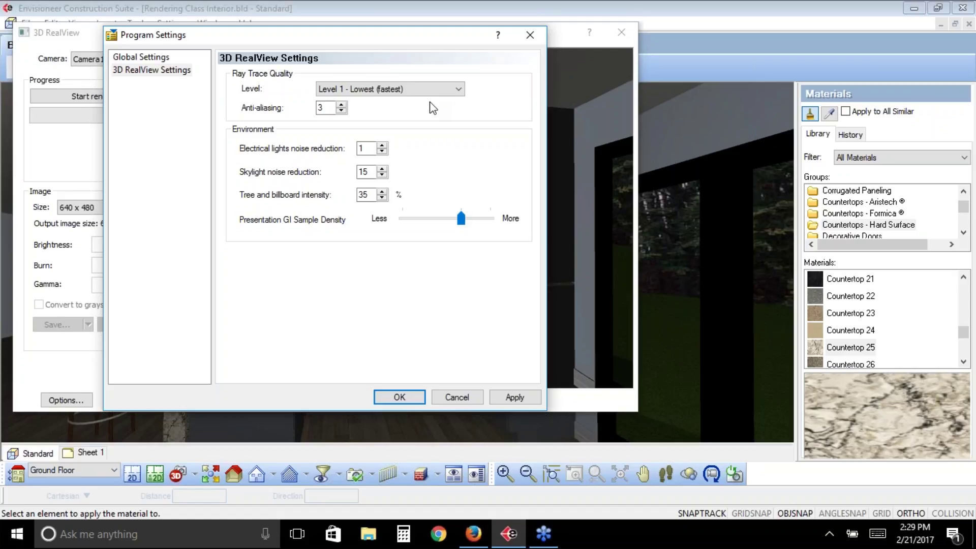
left_click(439, 97)
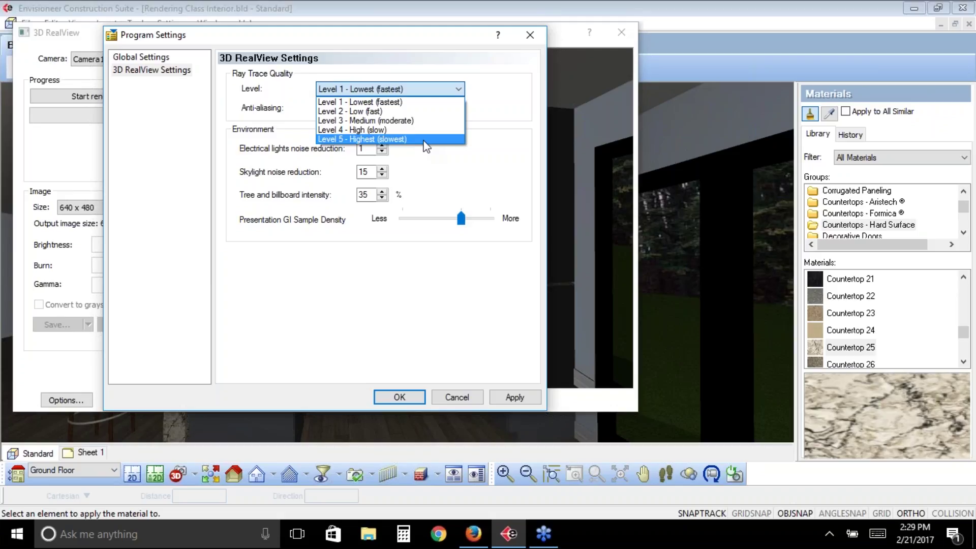
left_click(419, 101)
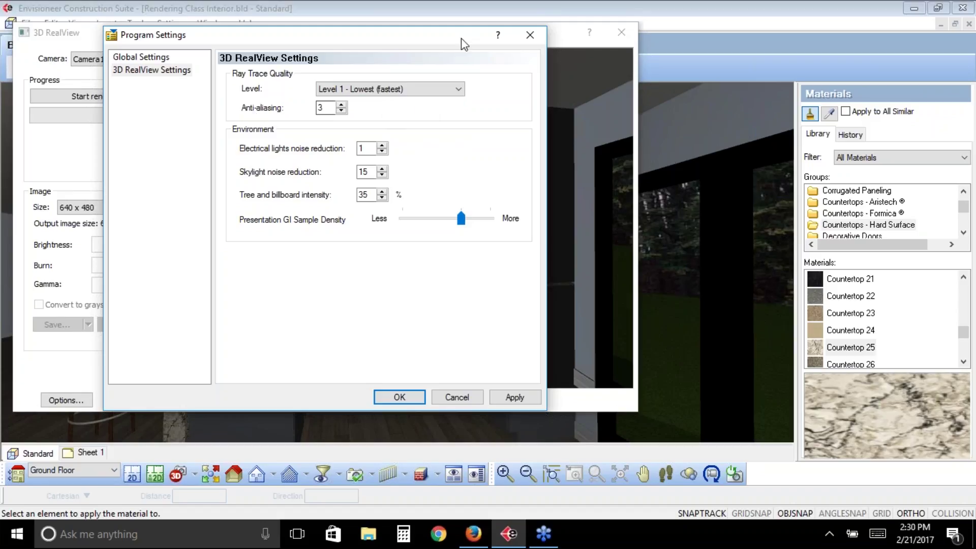
Step: Try changing the render anti-aliasing, return it to 3, and accept the 3D RealView settings
left_click_drag(461, 38, 347, 53)
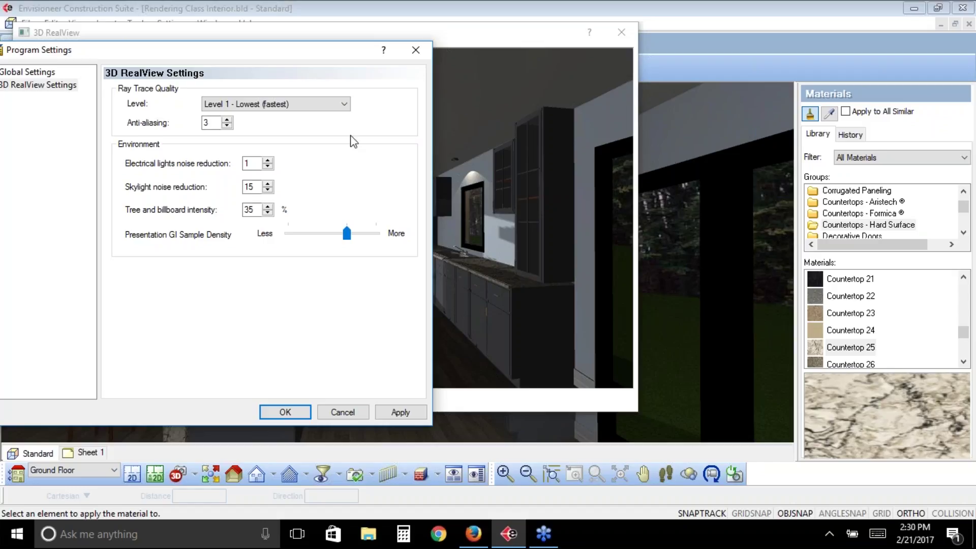
left_click(227, 120)
left_click(226, 120)
left_click(228, 126)
left_click(228, 126)
left_click_drag(166, 49, 337, 49)
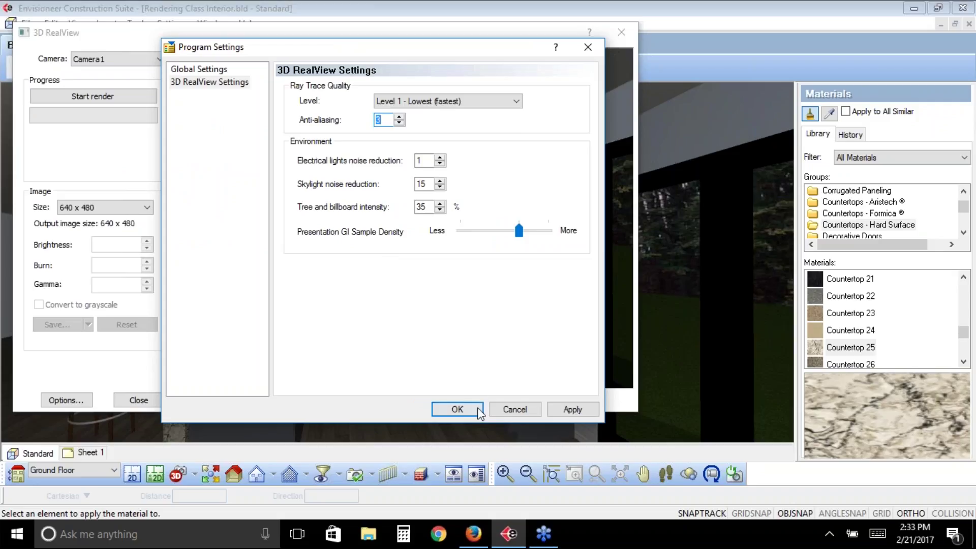
left_click(457, 410)
Step: Render the Camera1 view of the kitchen at 640 x 480
left_click(83, 99)
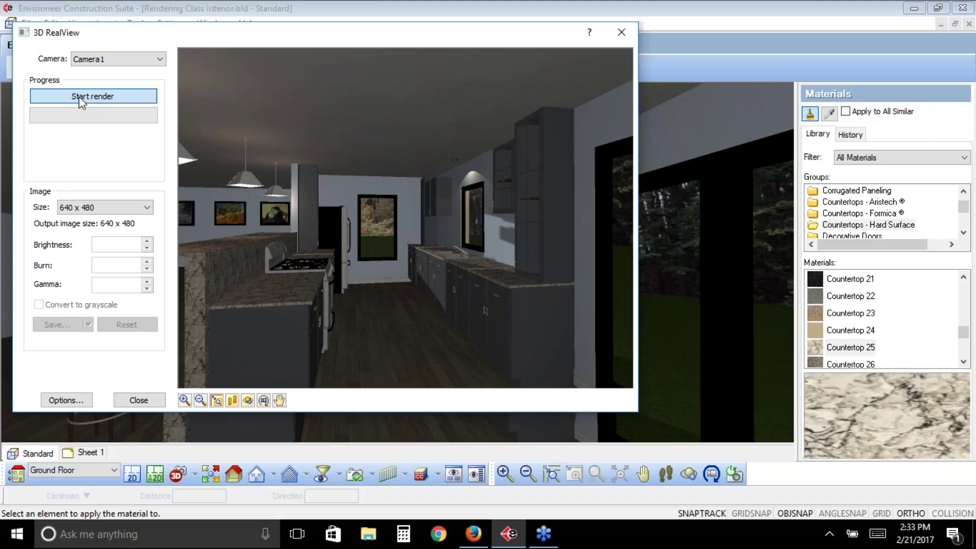
left_click(80, 102)
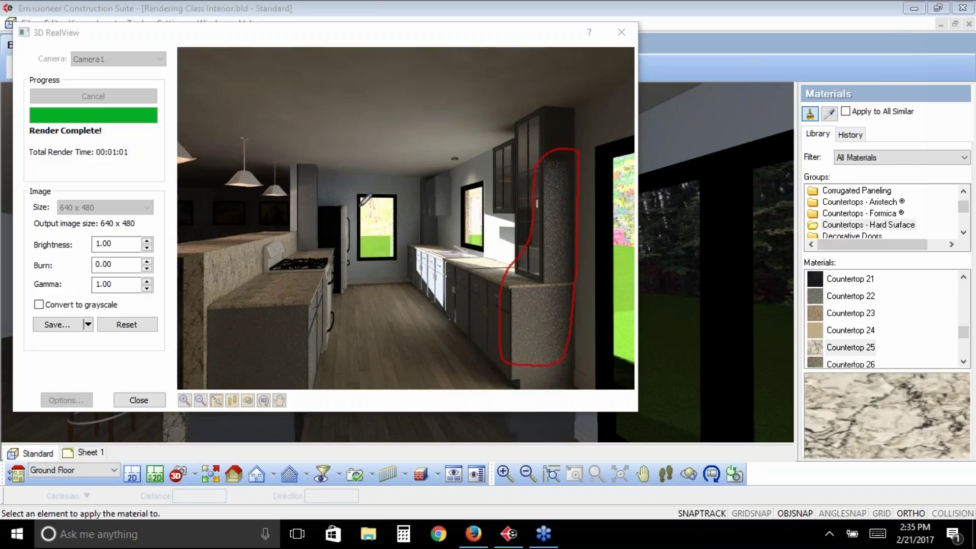
left_click_drag(365, 184, 366, 207)
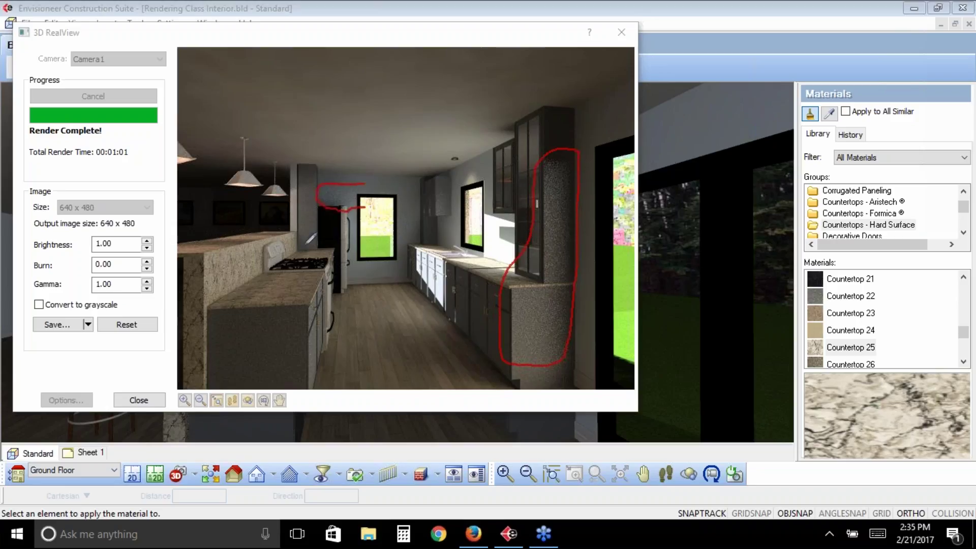
left_click_drag(364, 184, 361, 207)
Step: Adjust the rendered kitchen image to brightness 1.35, burn 0.02 and gamma 1.20
left_click(147, 241)
left_click(147, 241)
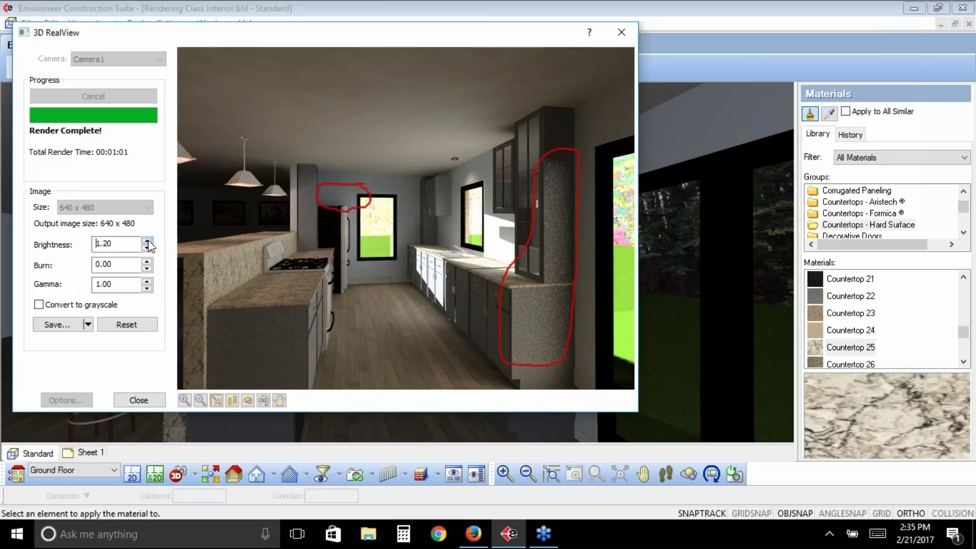
left_click(148, 241)
left_click(148, 241)
left_click(148, 241)
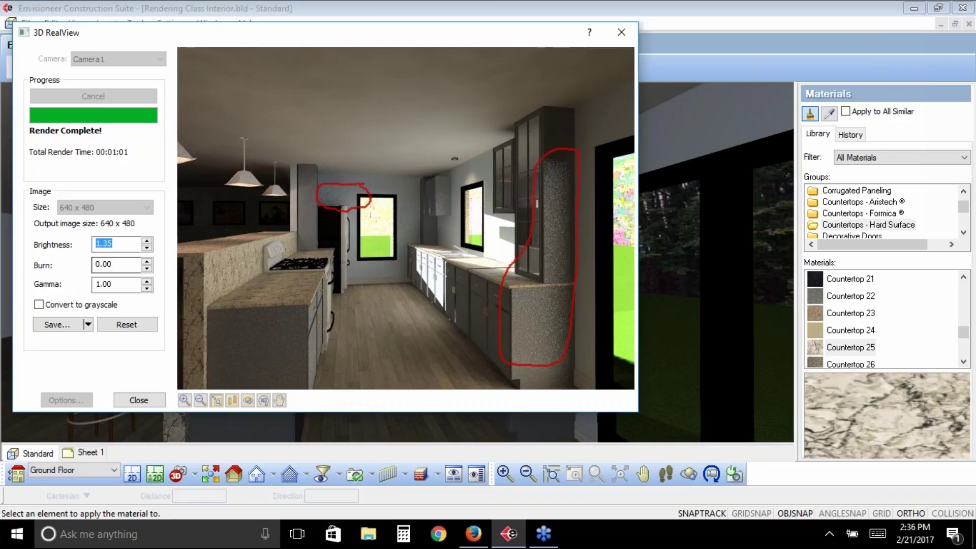
left_click(147, 261)
left_click(114, 285)
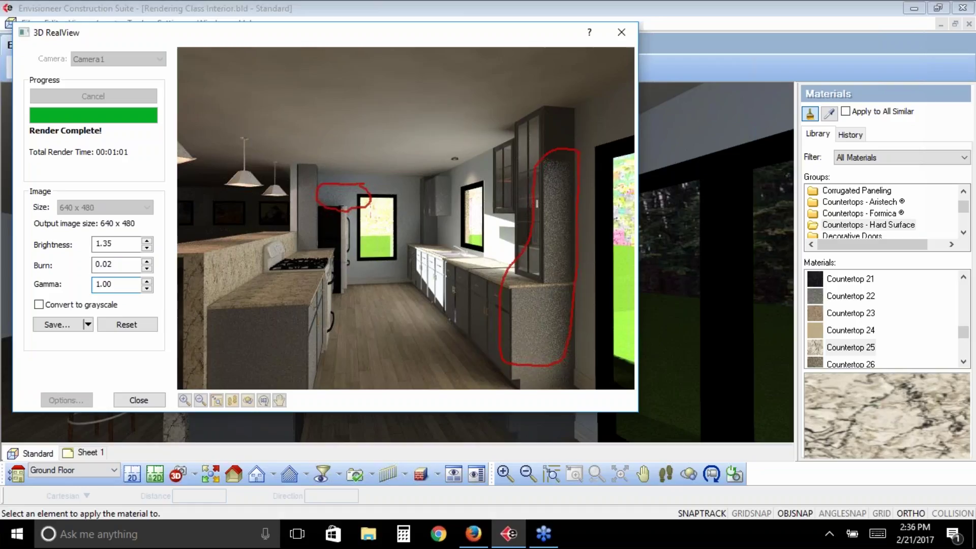
left_click(147, 281)
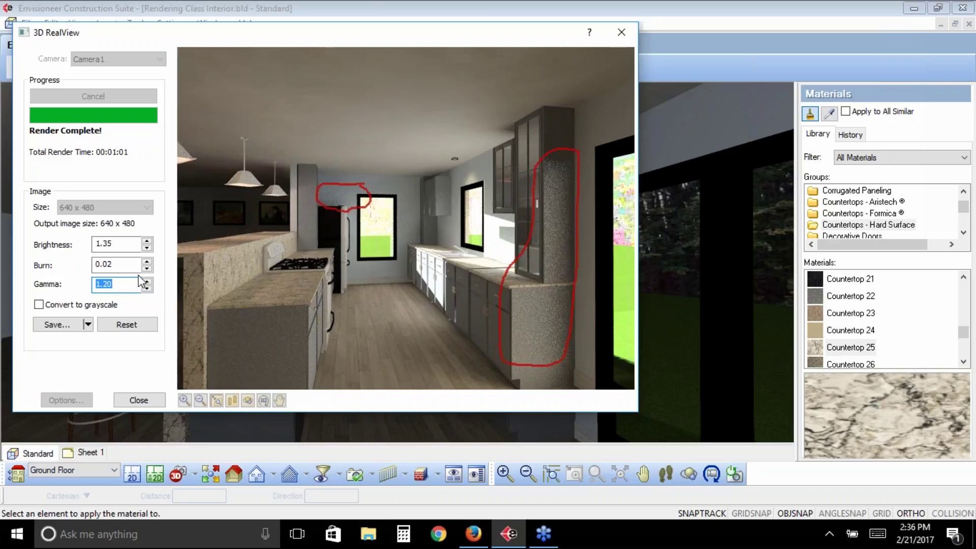
Step: Try converting the rendered kitchen image to grayscale and return it to color
left_click(39, 306)
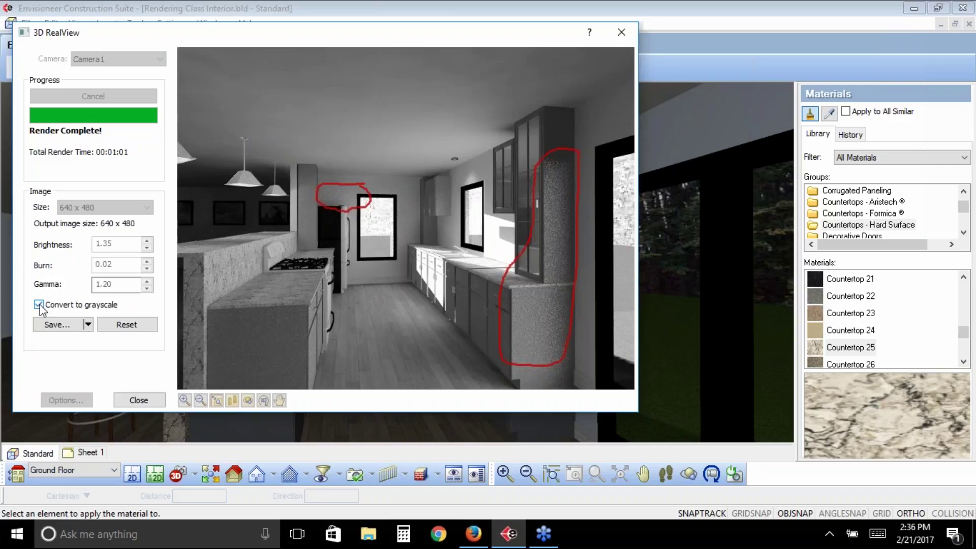
left_click(39, 305)
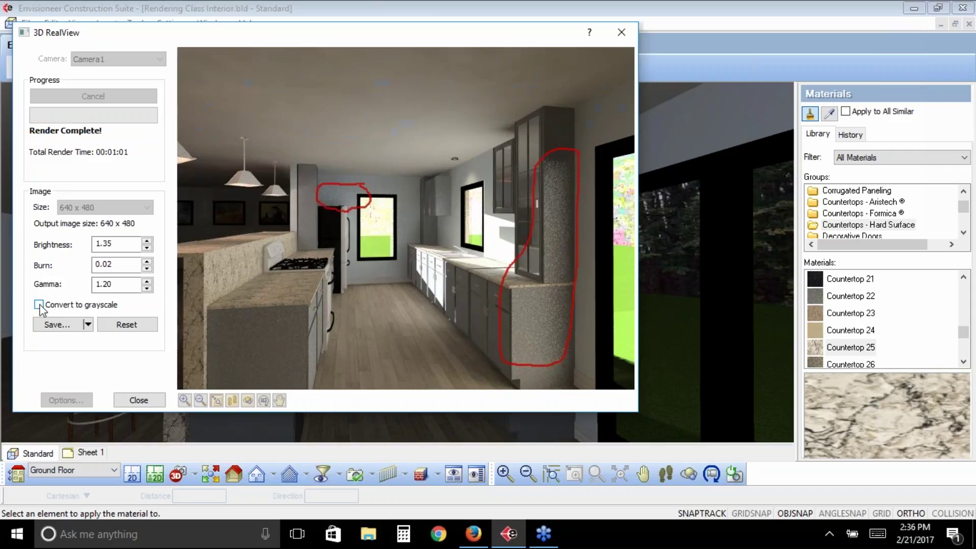
Step: Check the image file formats available for saving the rendered kitchen image, and leave without saving
left_click(88, 324)
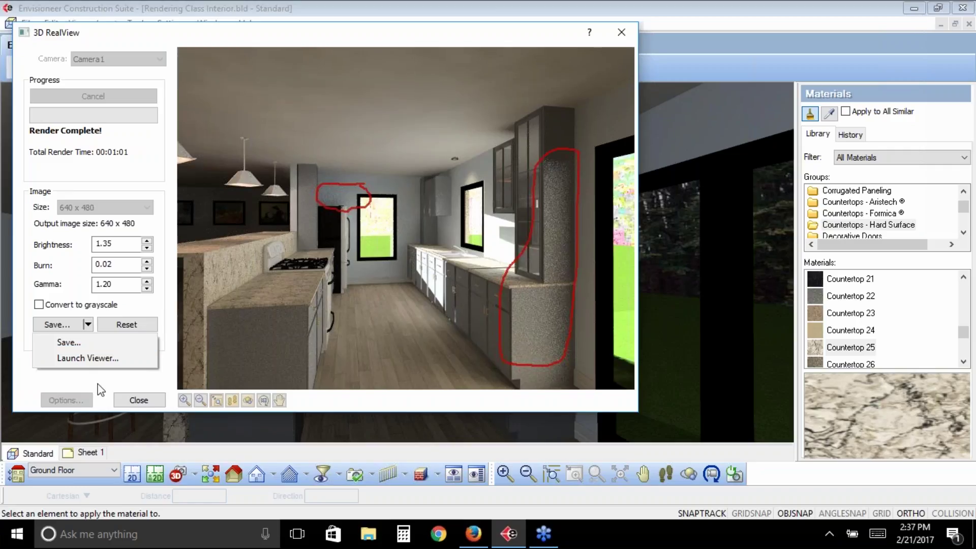
left_click(69, 342)
left_click(823, 324)
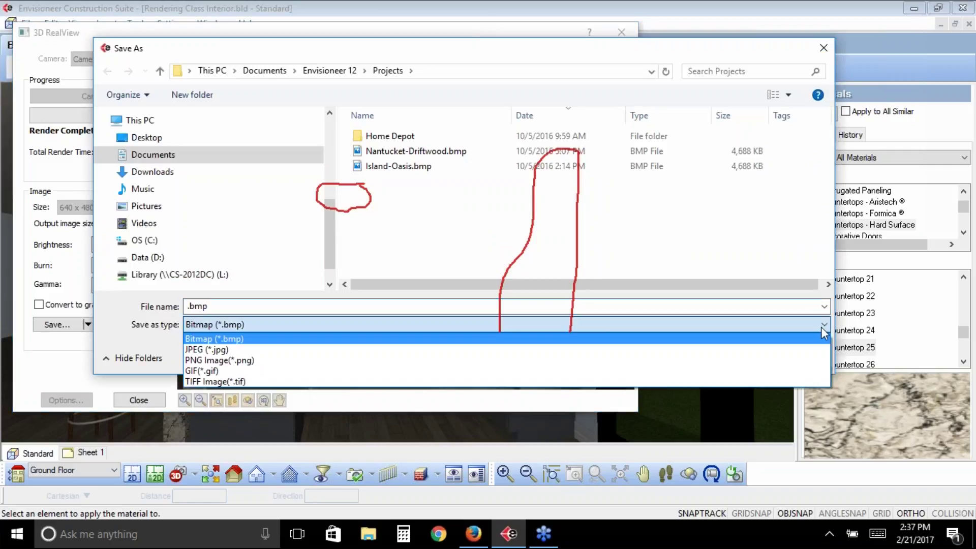
left_click(824, 332)
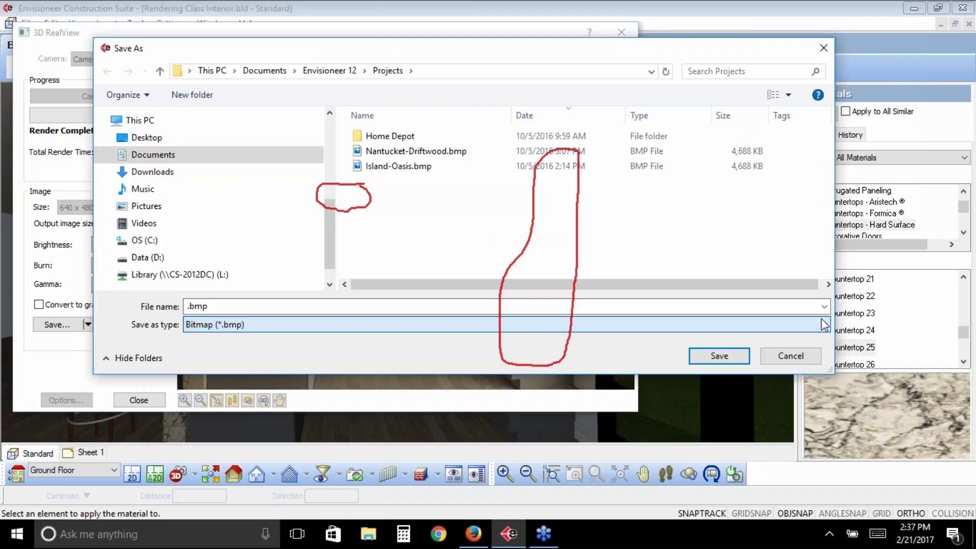
left_click(824, 48)
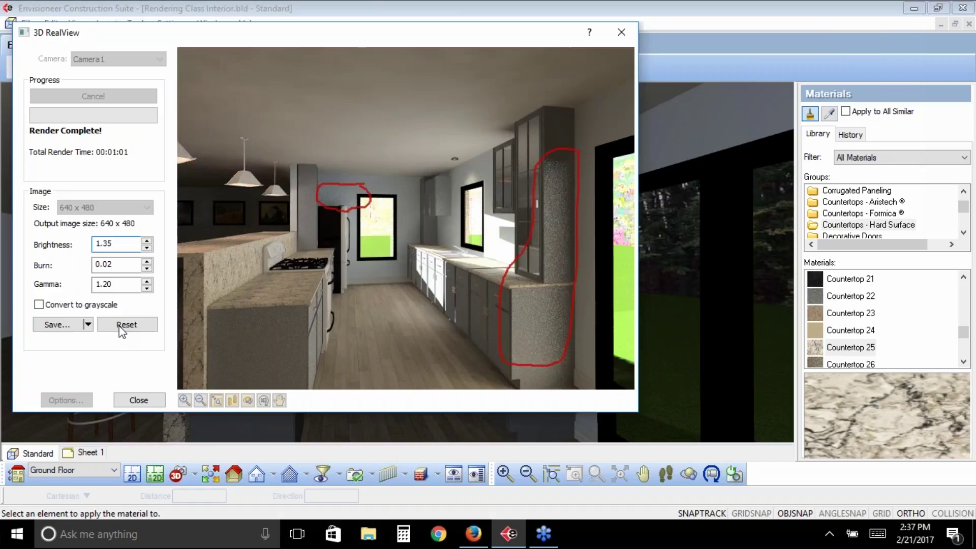
Step: Reset the kitchen render and close 3D RealView
left_click(122, 327)
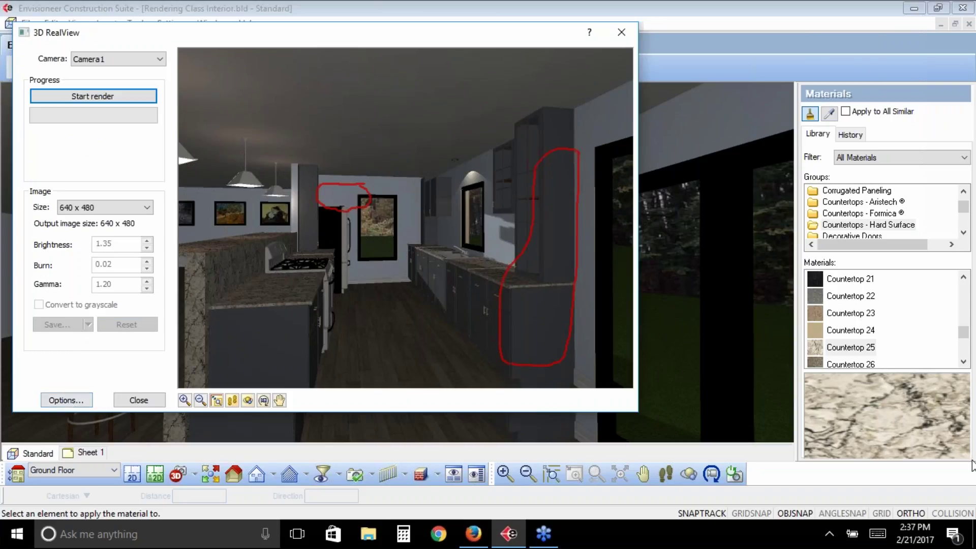
left_click(965, 183)
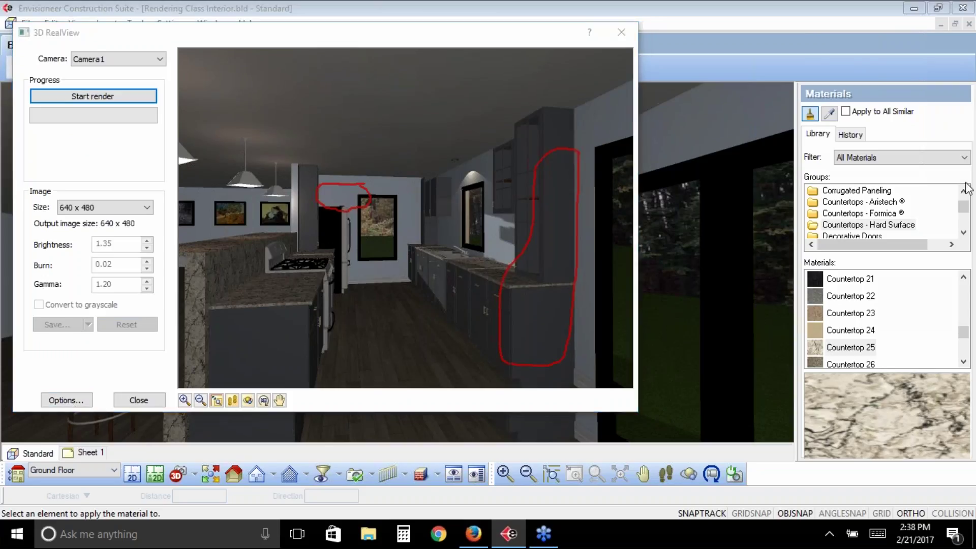
left_click(907, 274)
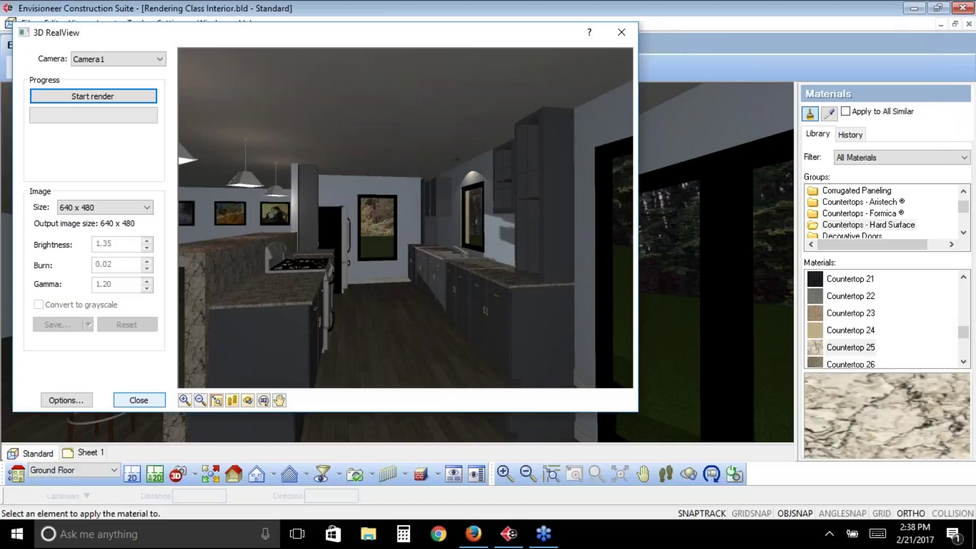
left_click(132, 402)
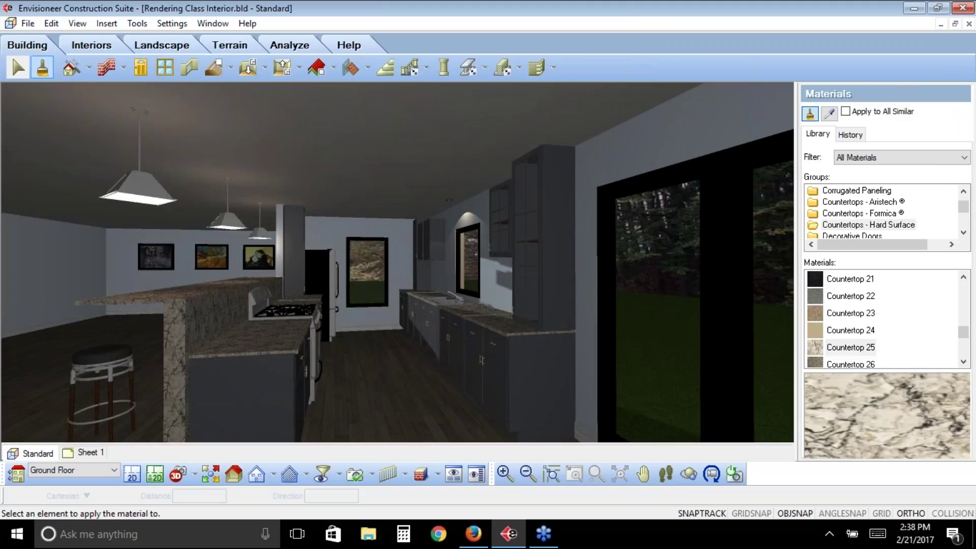
left_click(77, 23)
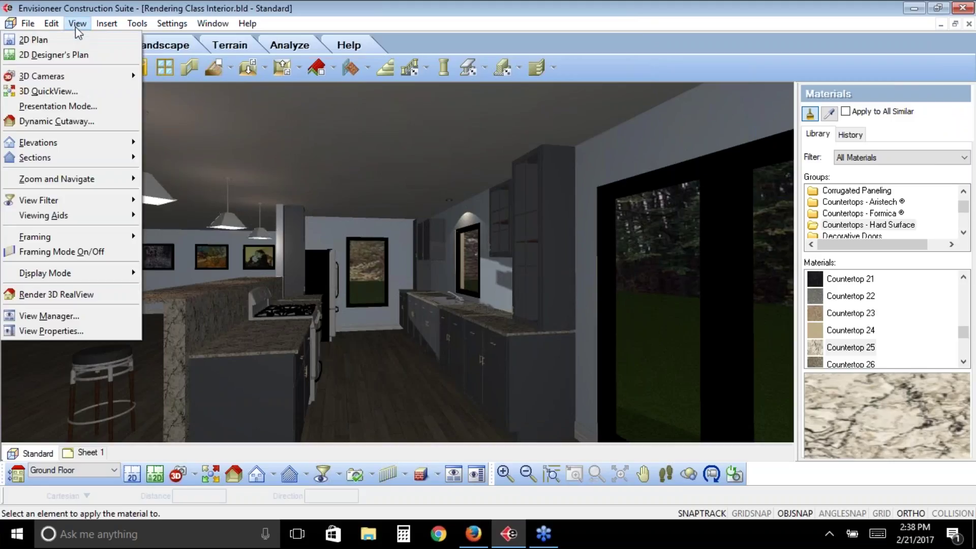
left_click(105, 109)
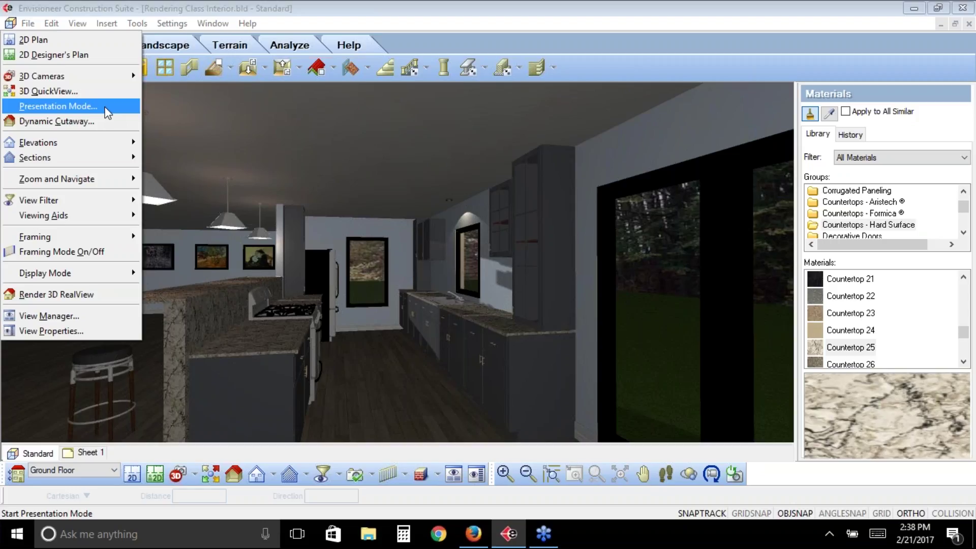
left_click(107, 113)
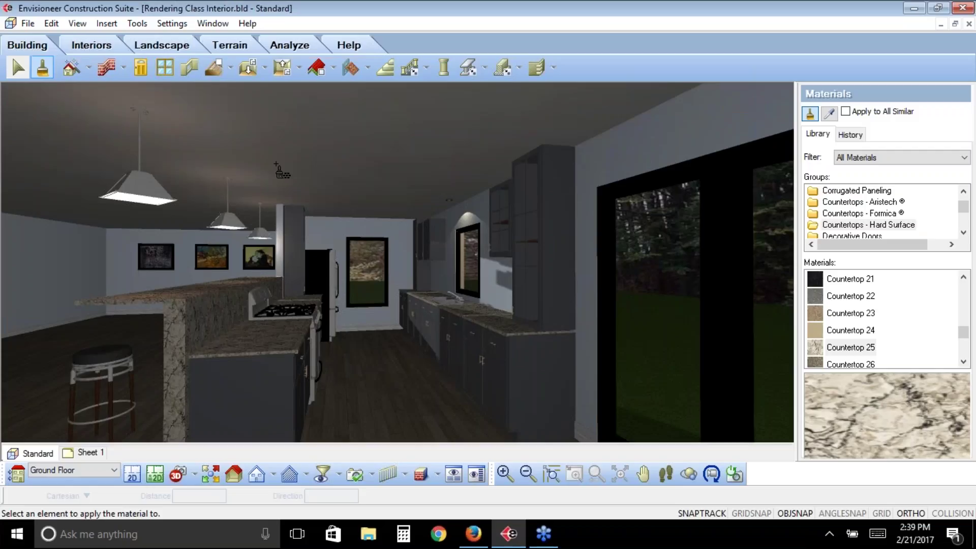
Step: Finish the active material application command
right_click(276, 164)
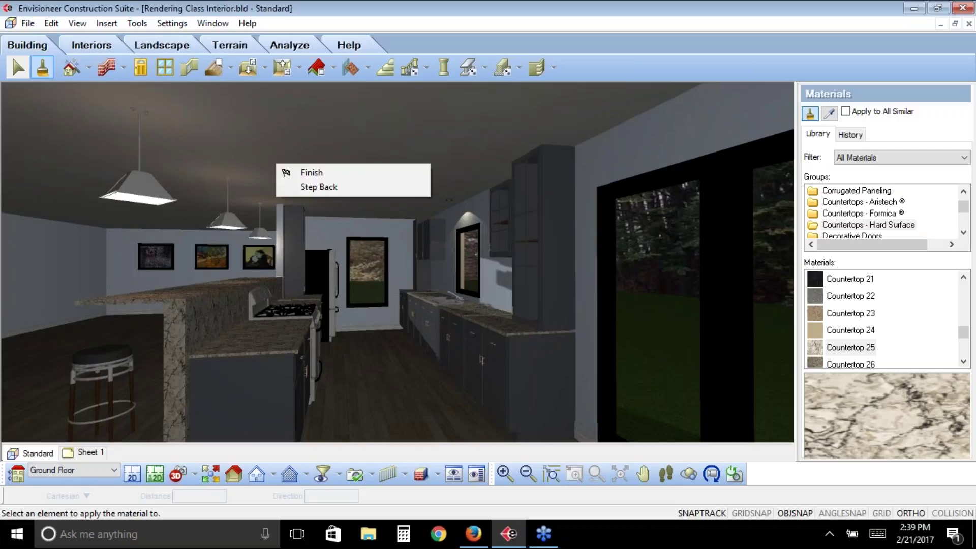
left_click(307, 174)
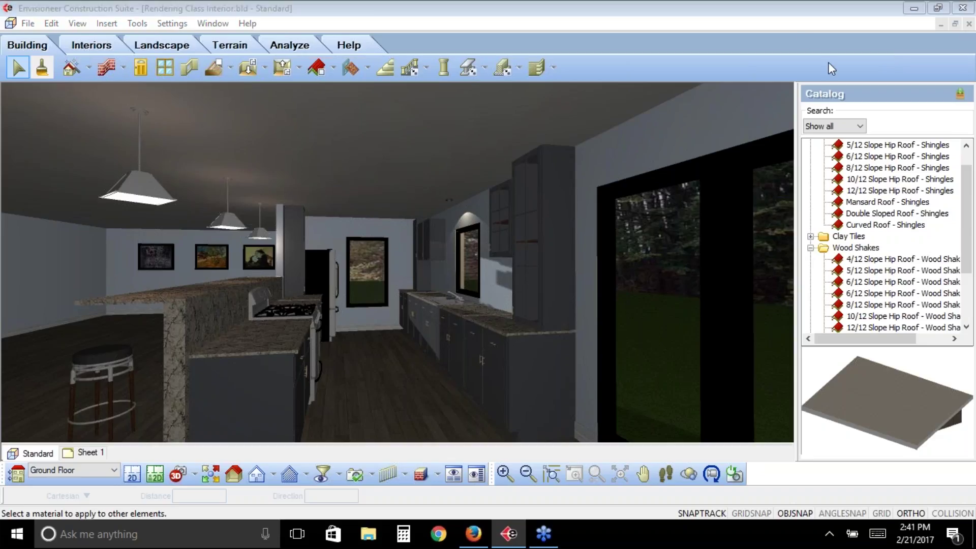
left_click(769, 33)
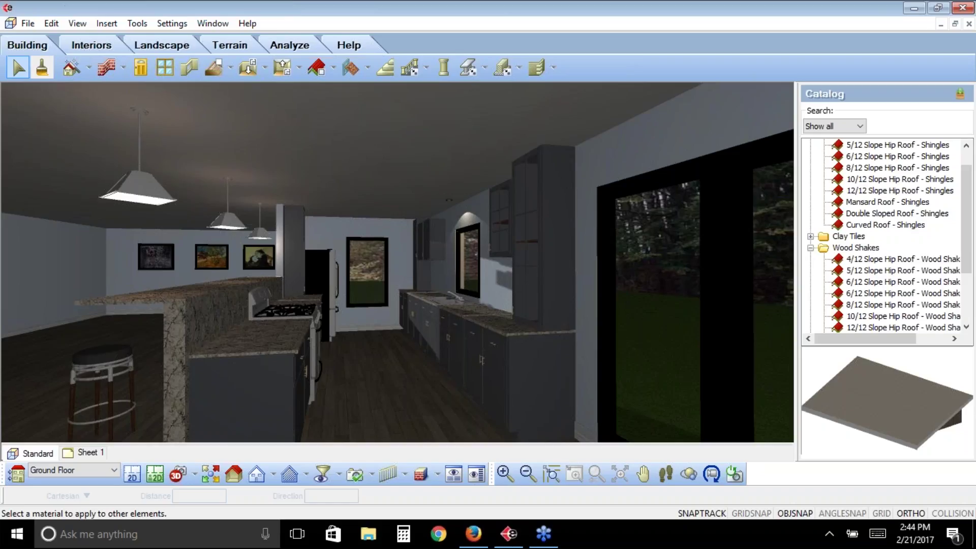
Step: Open the scene properties of the kitchen camera view and set the background type to 3D Image
right_click(395, 252)
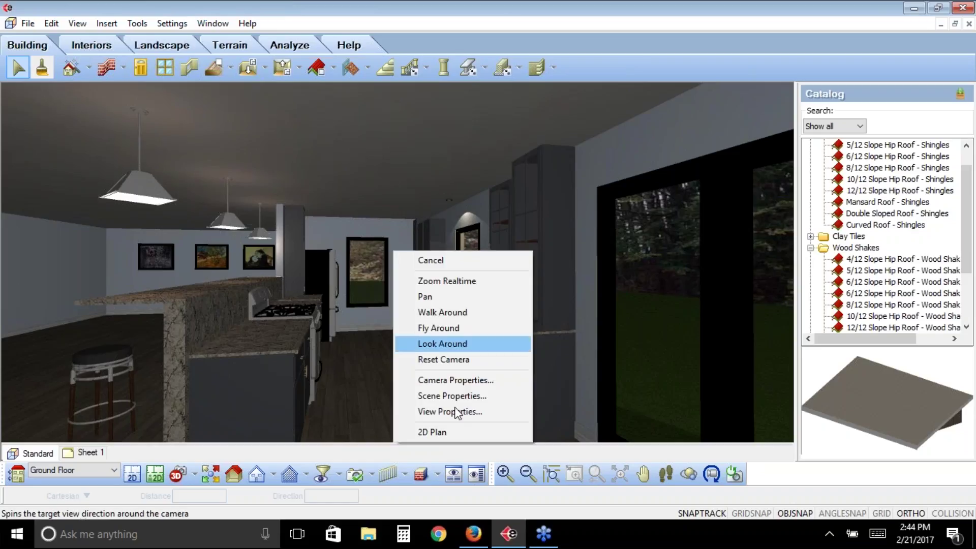
left_click(459, 399)
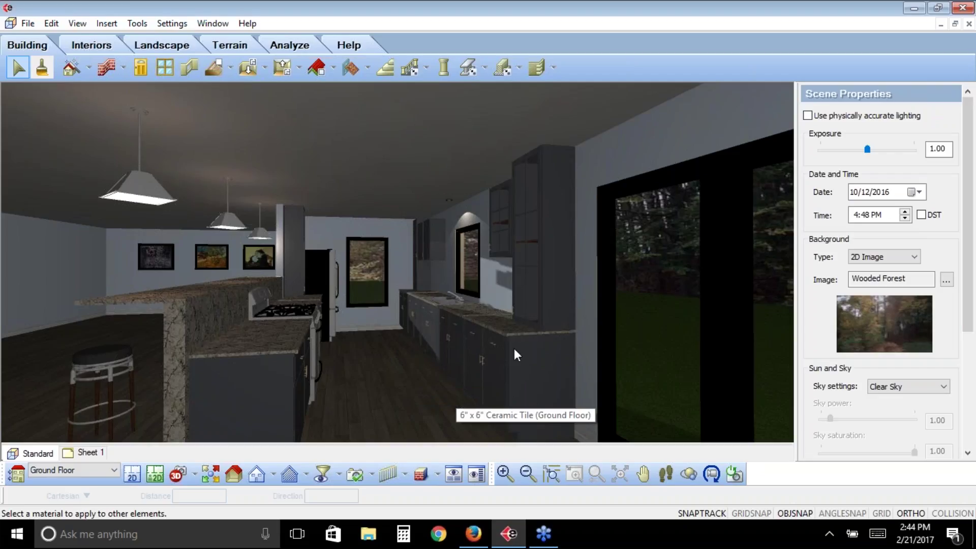
left_click(915, 257)
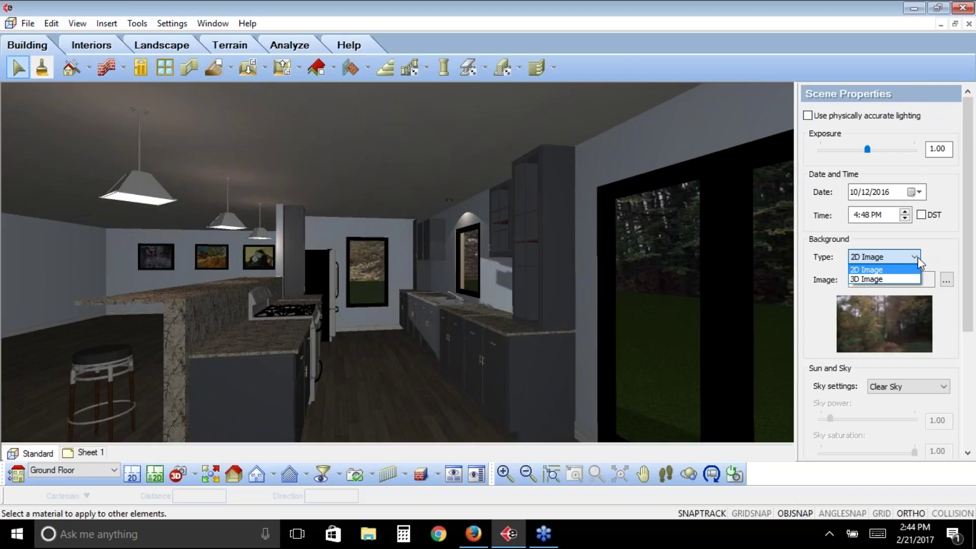
key("Down")
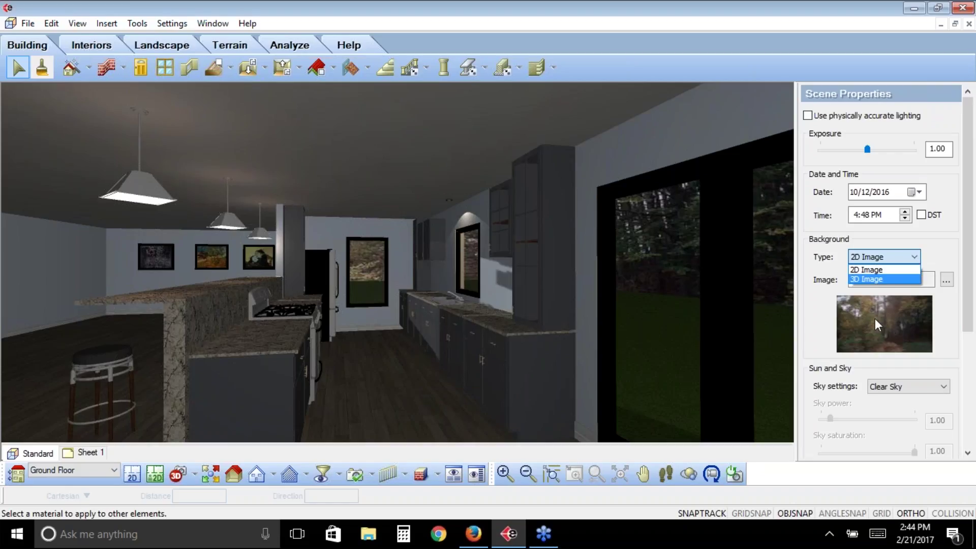
left_click(875, 279)
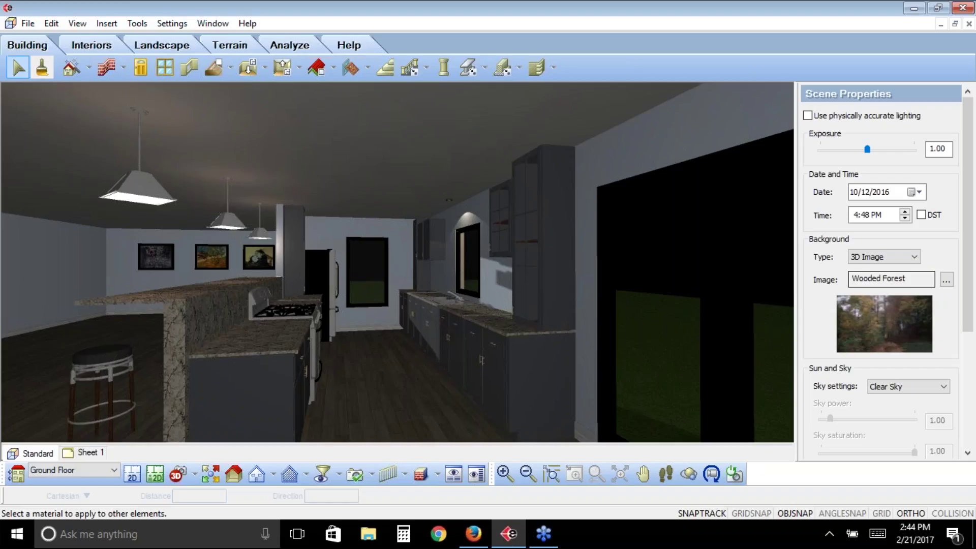
Step: Browse the skyboxes among the Landscape Backgrounds materials, previewing Cloud Water, Cloudy, Dark Stormy, Ocean and Sun Set
left_click(946, 280)
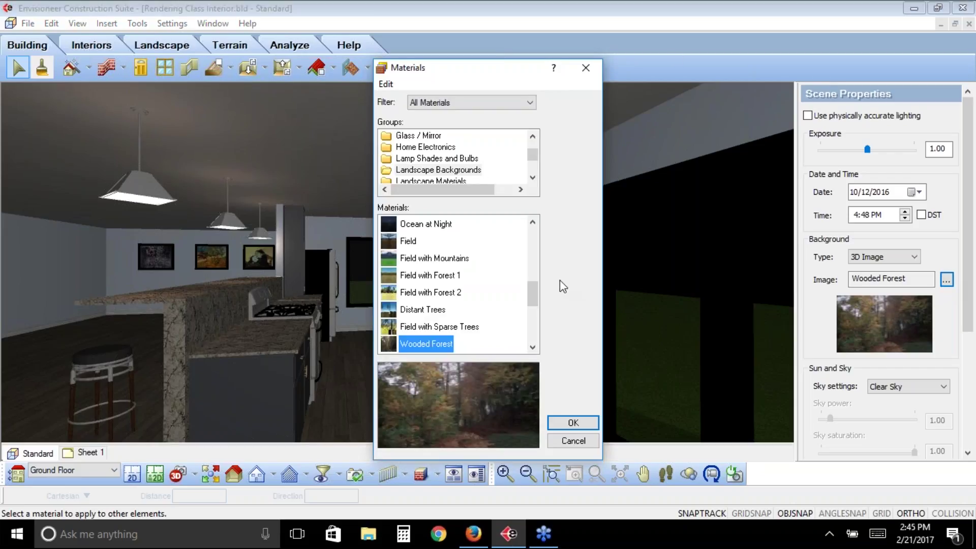
left_click_drag(533, 298, 533, 319)
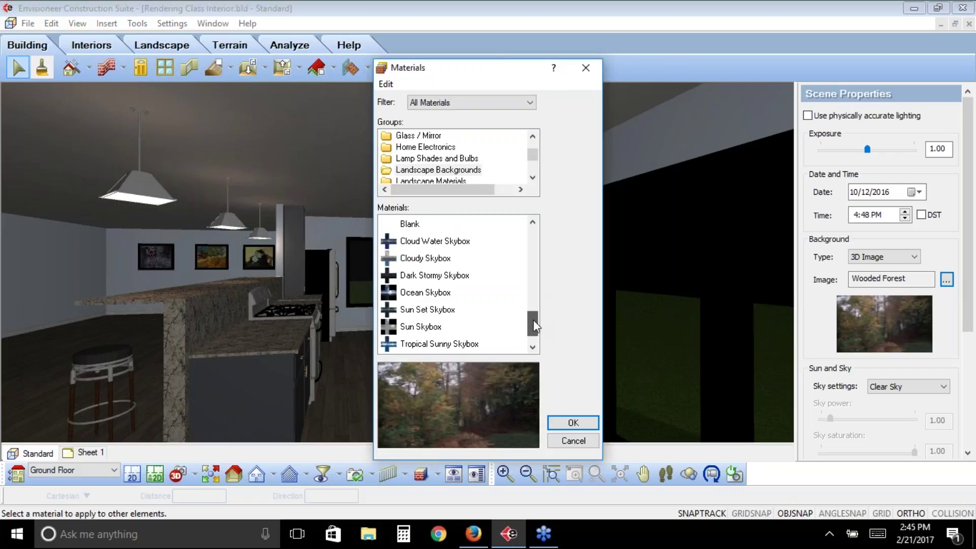
left_click(416, 243)
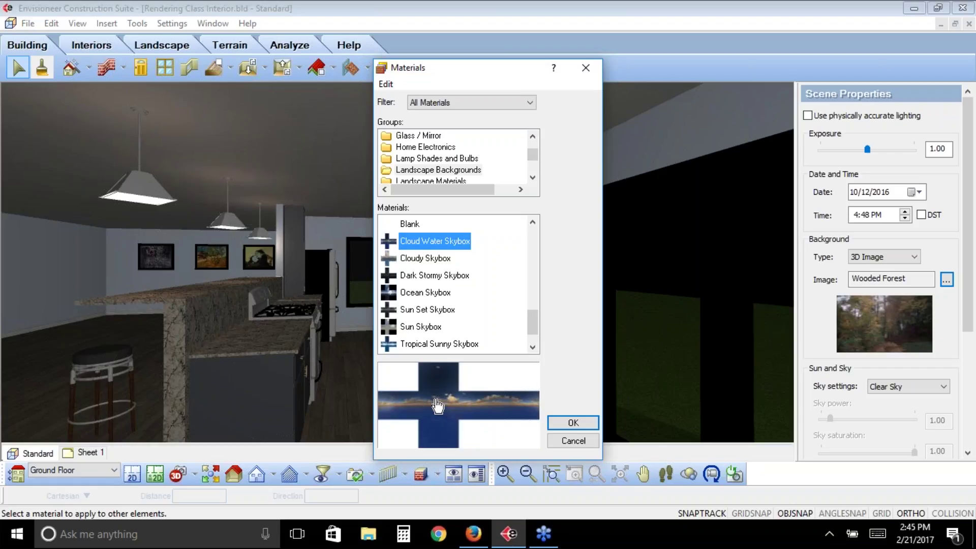
left_click(436, 260)
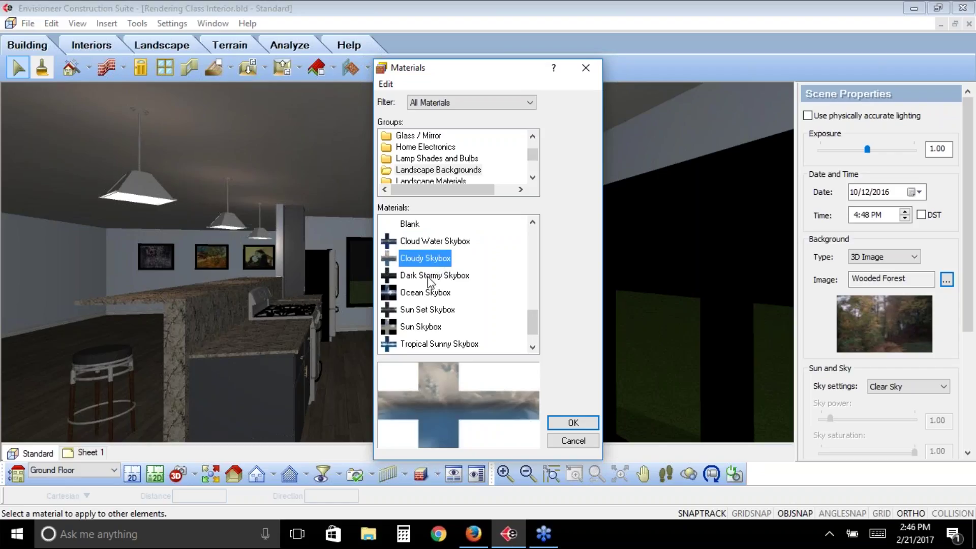
left_click(428, 277)
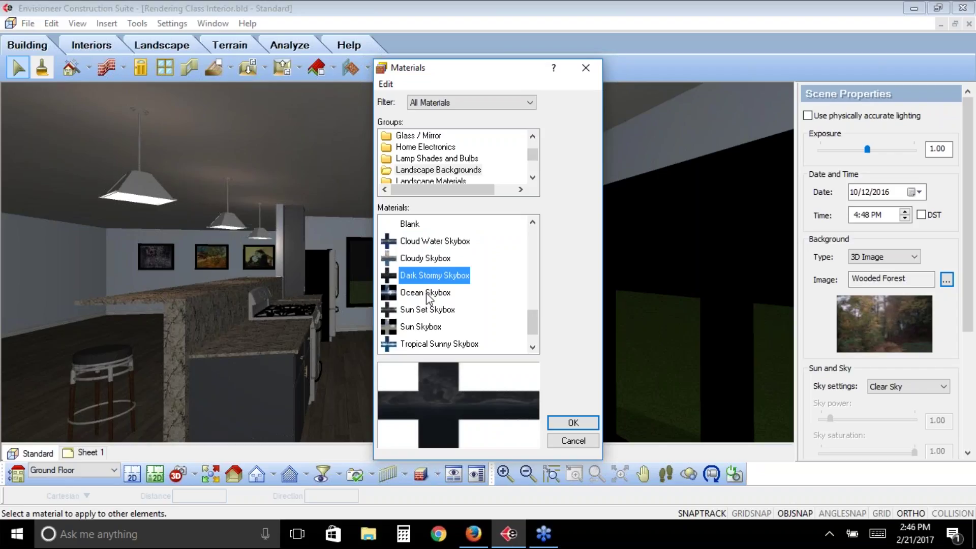
left_click(426, 294)
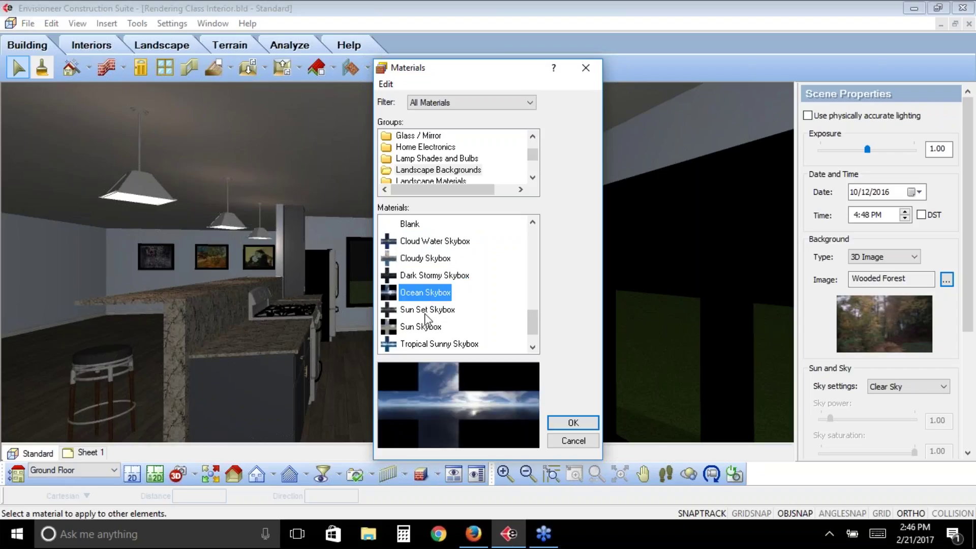
left_click(425, 311)
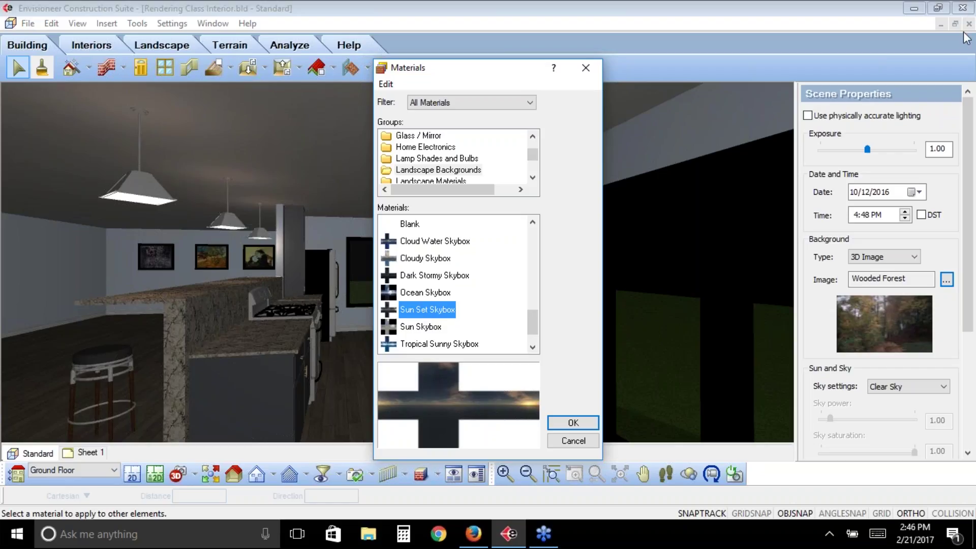
left_click(956, 328)
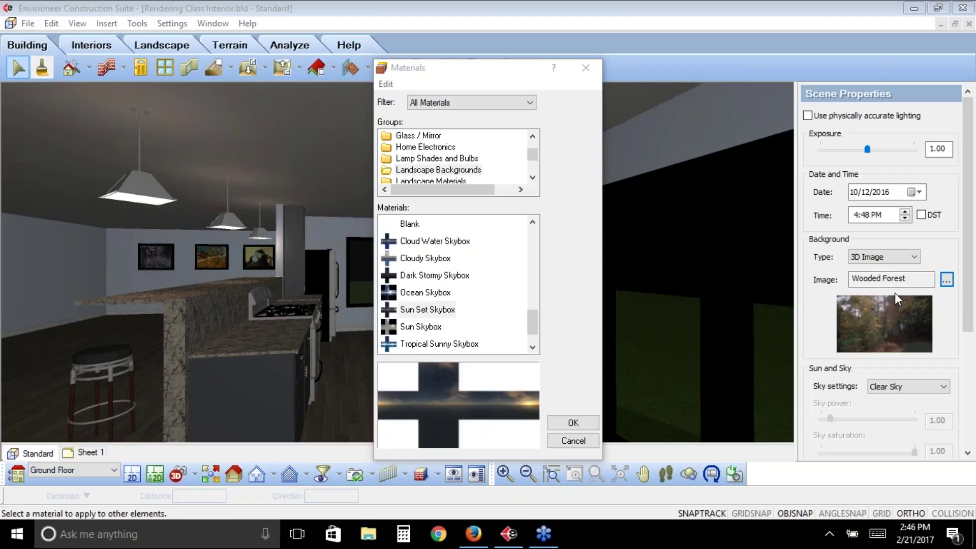
Step: Switch to Firefox and open the Events & Training page of the Learning Center on the Envisioneer website
left_click(471, 539)
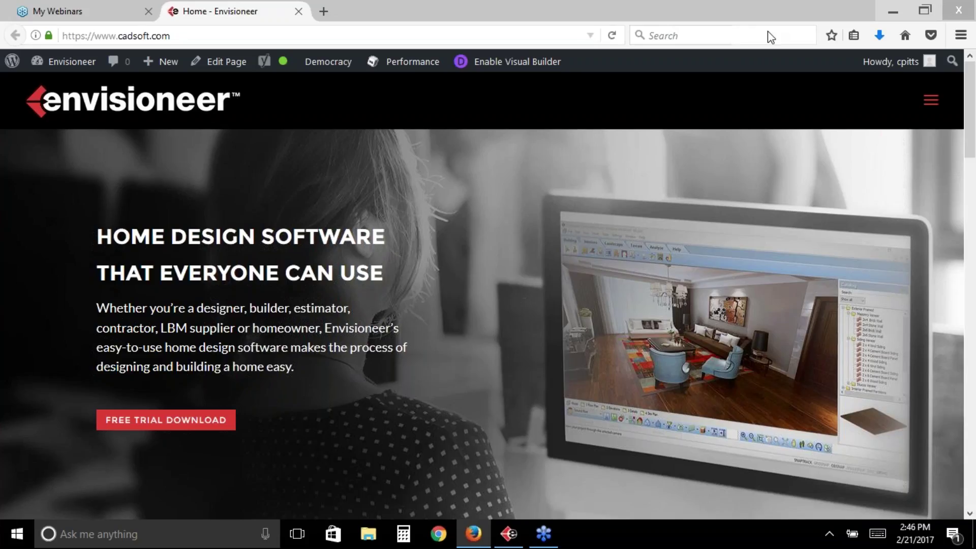
left_click(933, 104)
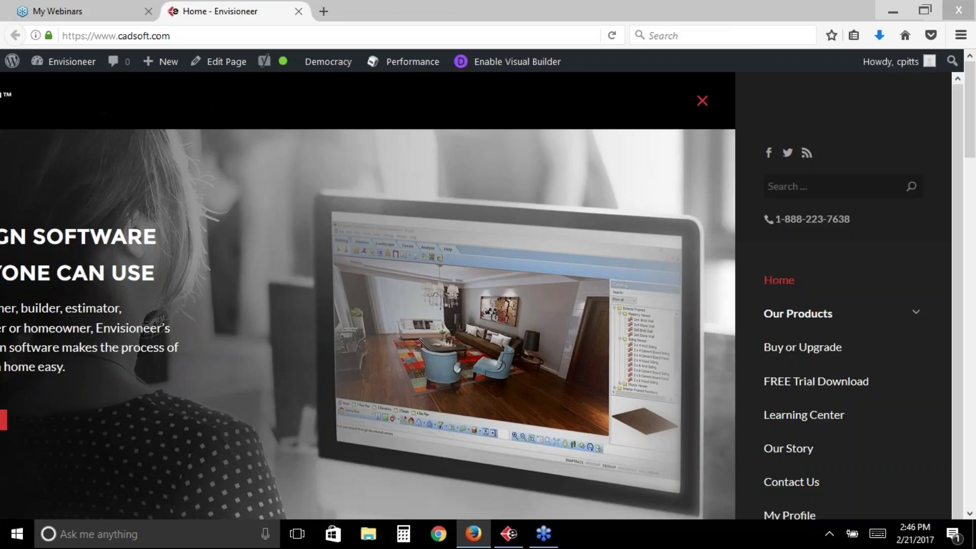
left_click(803, 415)
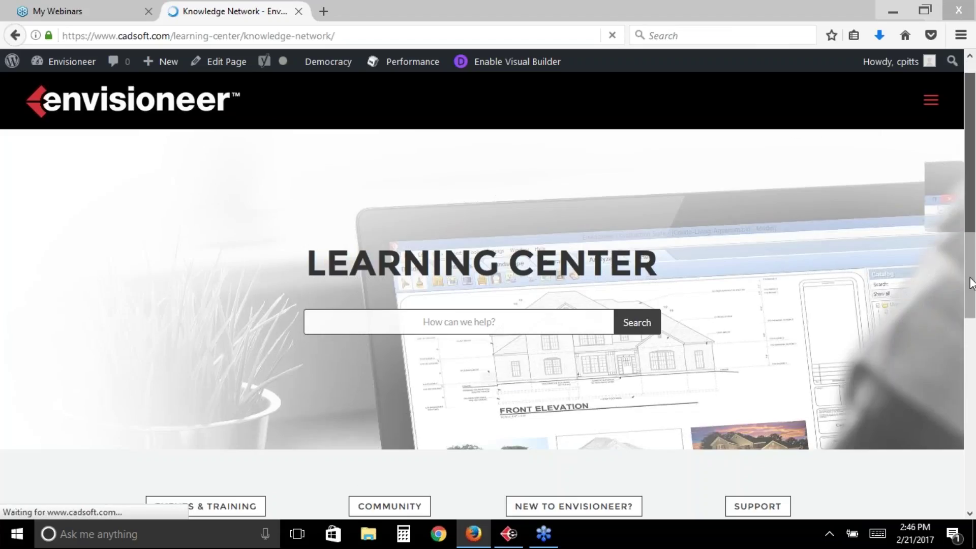
scroll(457, 356, "down", 3)
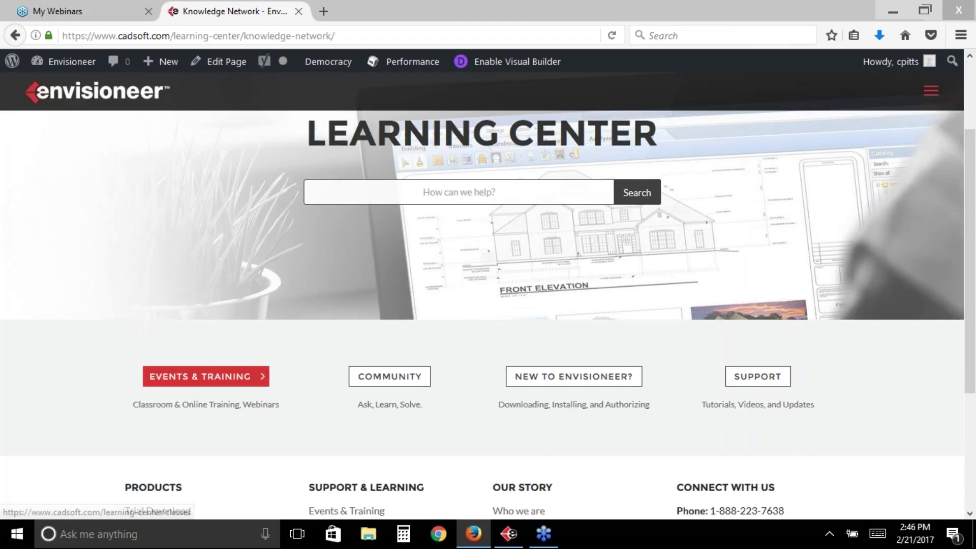
left_click(187, 380)
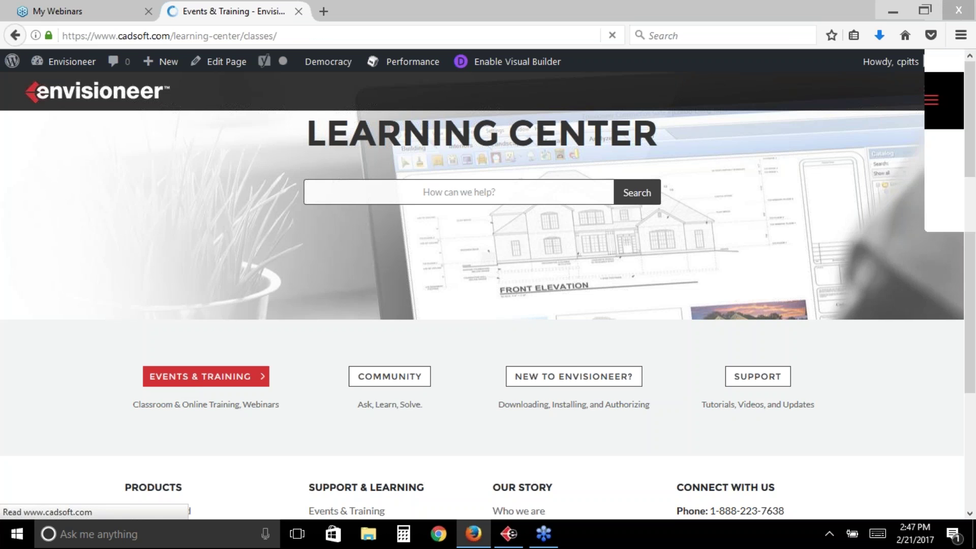
Step: Open the webinar archive from the Events & Training page and look through its topics
scroll(971, 515, "down", 10)
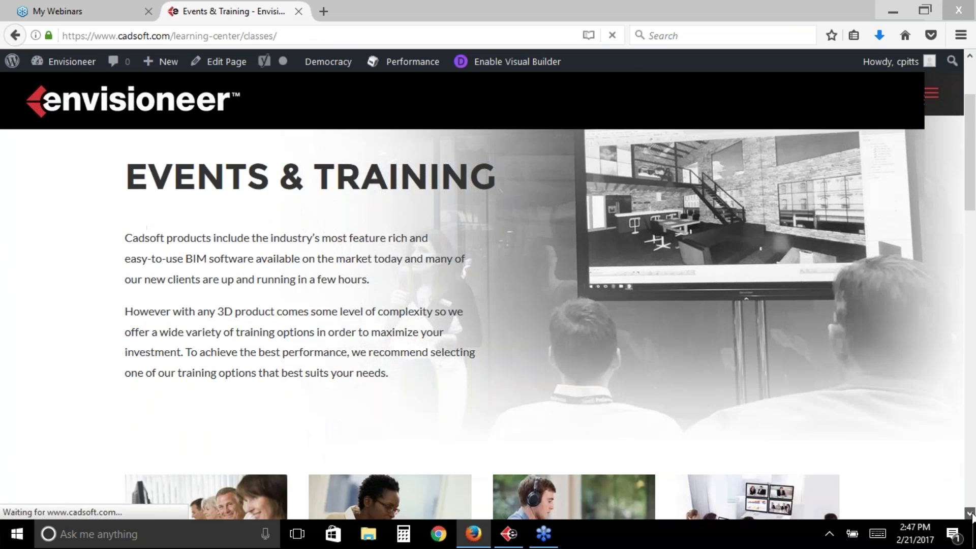
scroll(971, 514, "down", 7)
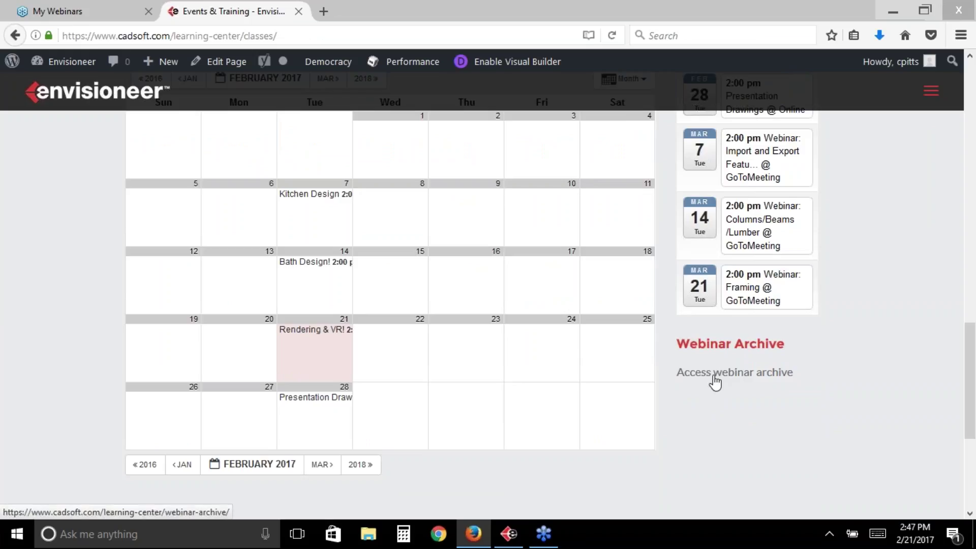
left_click(737, 378)
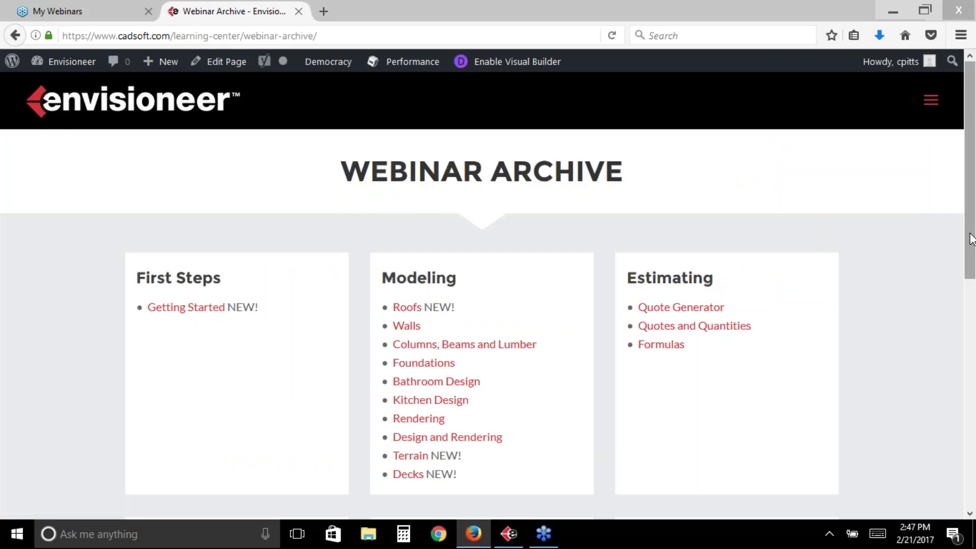
left_click_drag(971, 254, 972, 301)
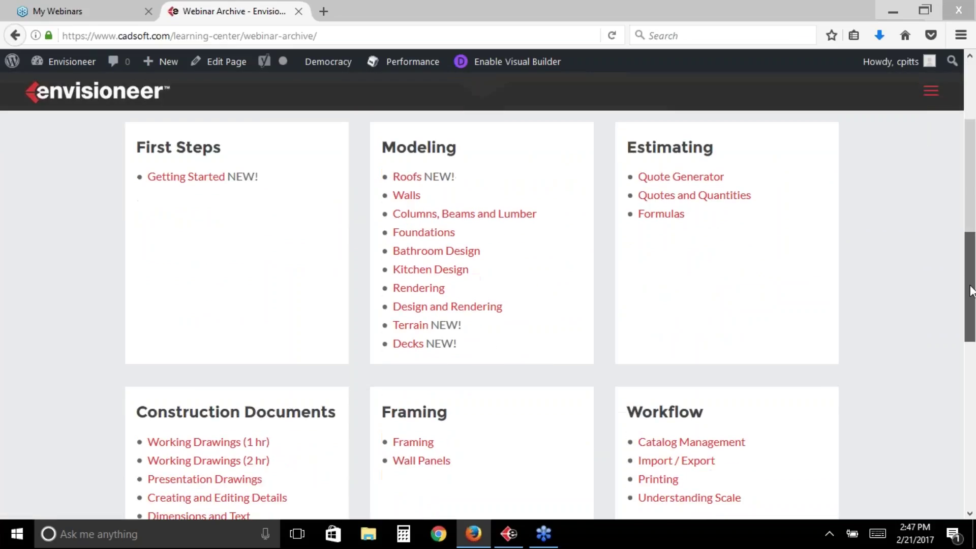